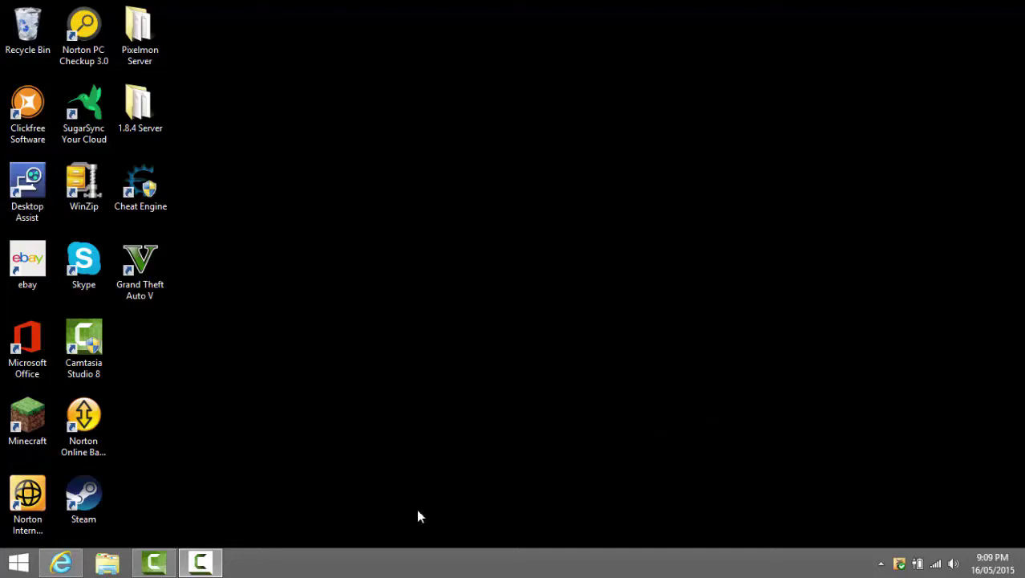
Search Google for "wizardhax" in the web browser and open the WiZARDHAX.com website
click(61, 561)
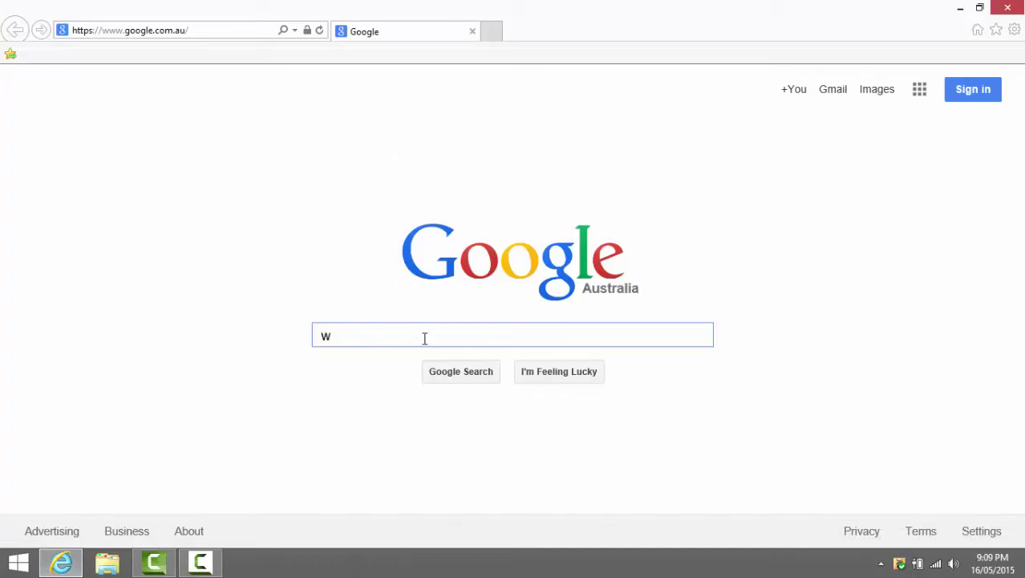
text(wizardhax)
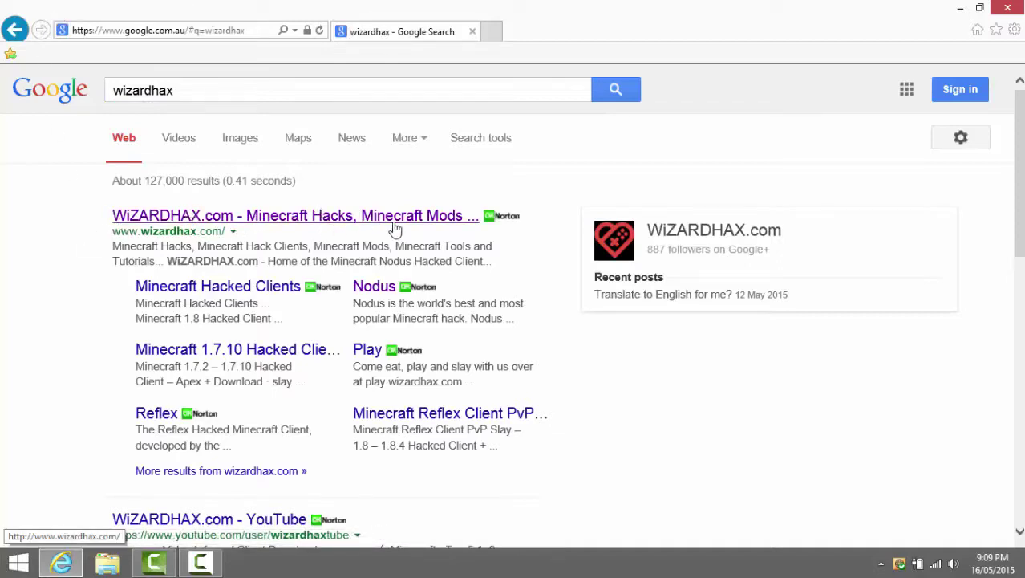
click(462, 218)
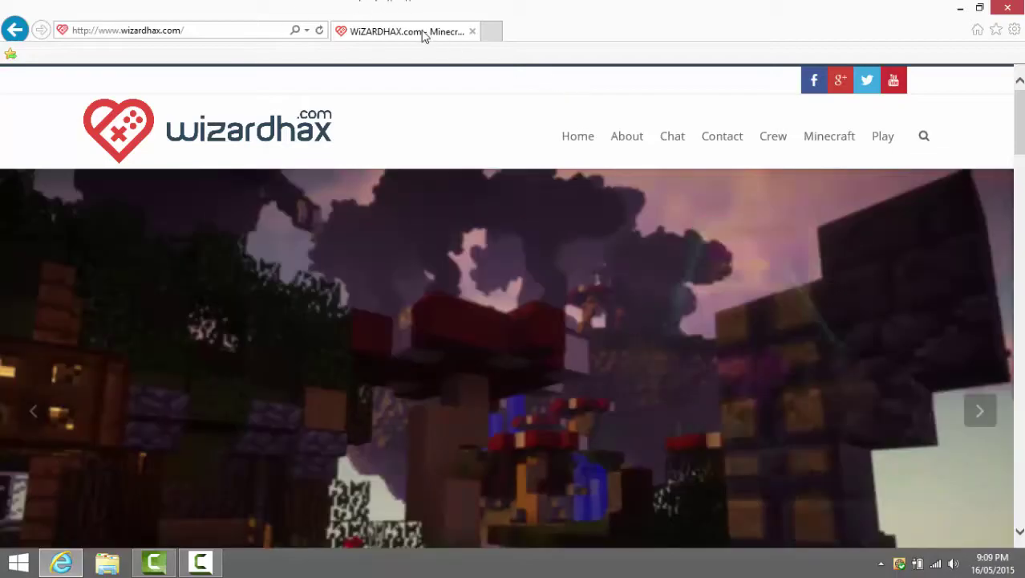
Browse the WiZARDHAX homepage and open the Metro 1.8 – 1.8.4 Hacked Client post from the latest content
scroll(528, 183, down, 9)
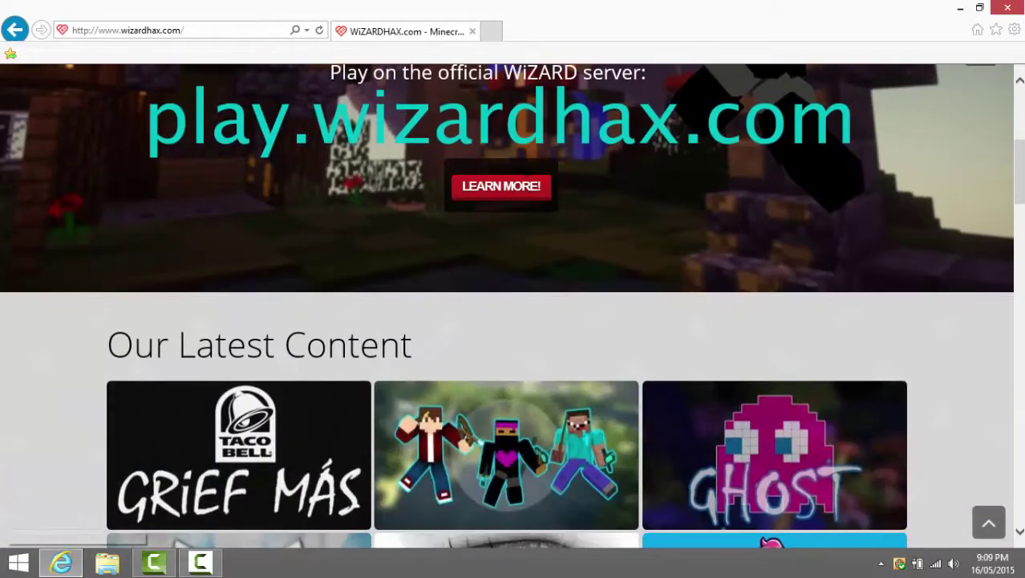
scroll(703, 278, down, 14)
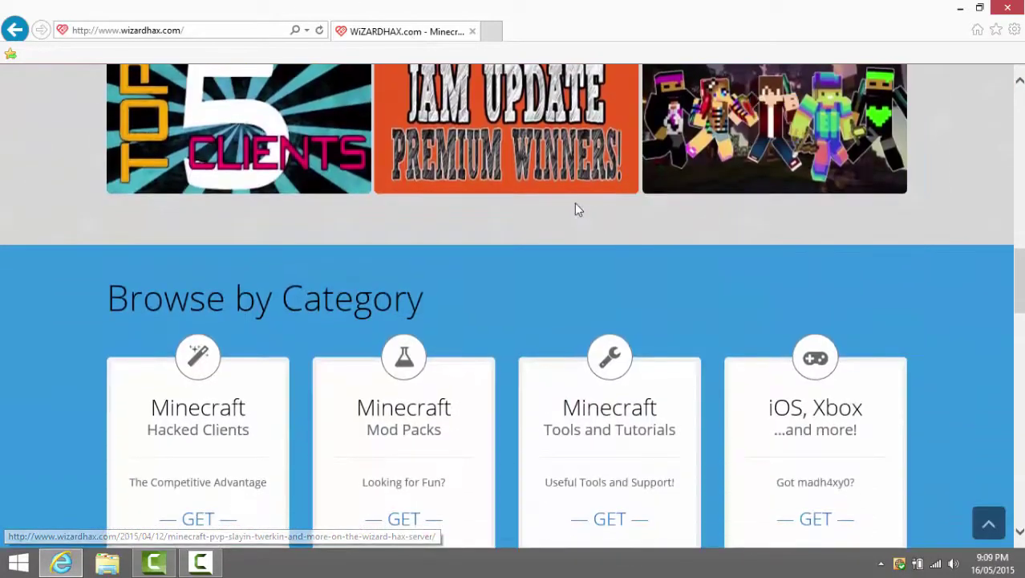
scroll(605, 354, up, 5)
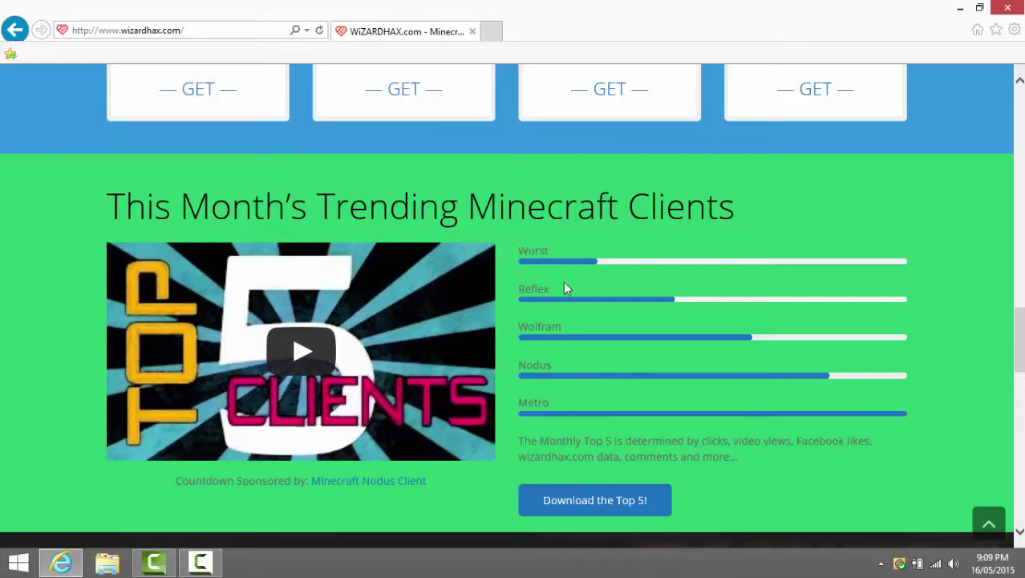
scroll(567, 300, up, 1)
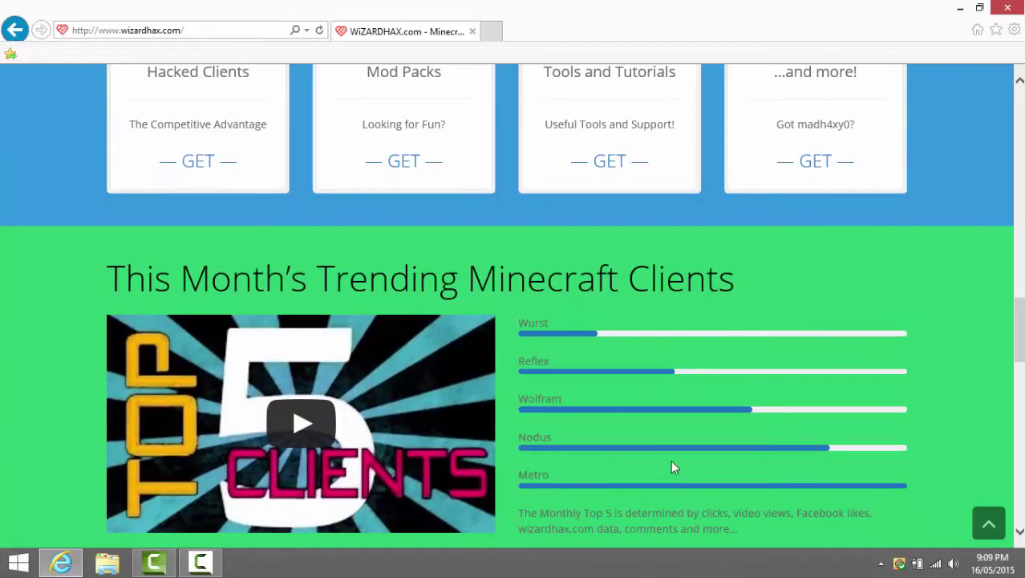
scroll(667, 453, up, 9)
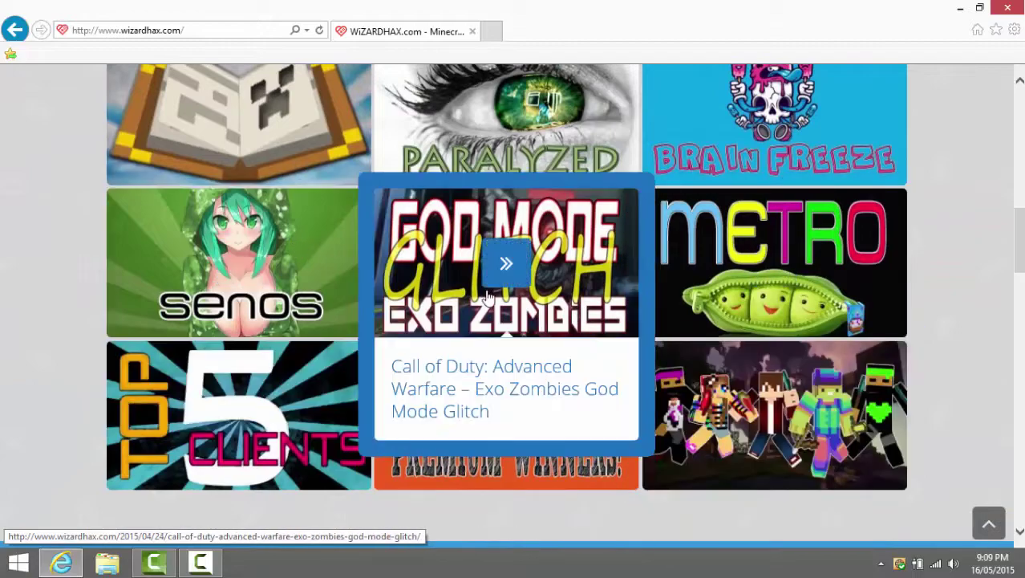
scroll(335, 242, up, 7)
scroll(430, 233, down, 6)
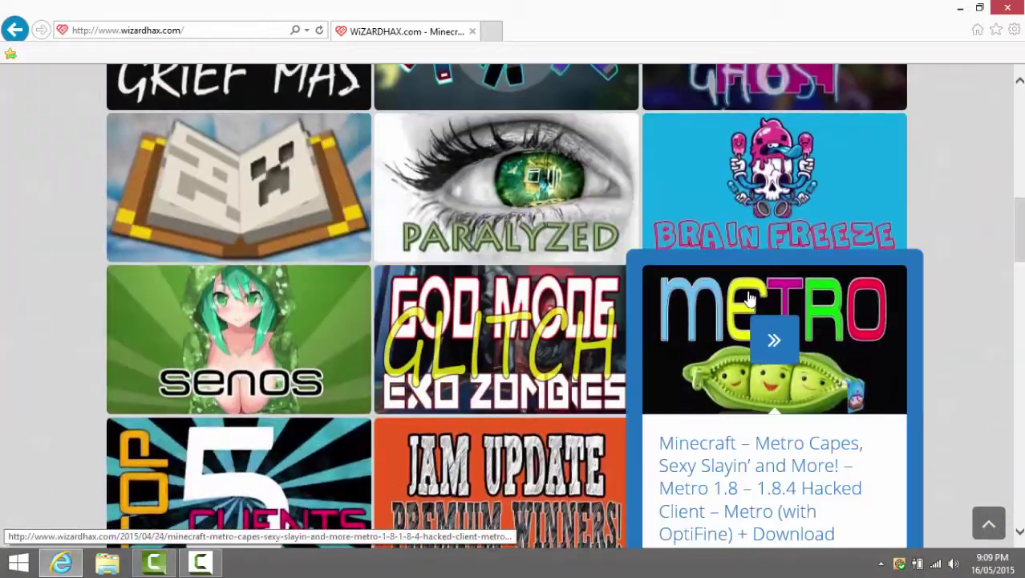
click(774, 341)
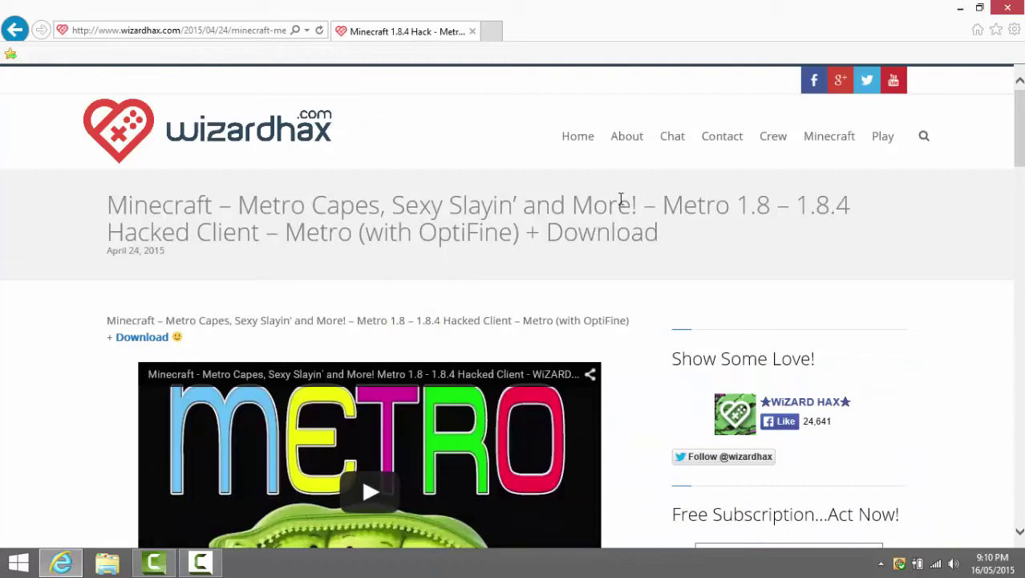
Follow the Metro post's download link and skip the ad to reach the Metro client page
scroll(608, 232, down, 5)
scroll(590, 197, up, 4)
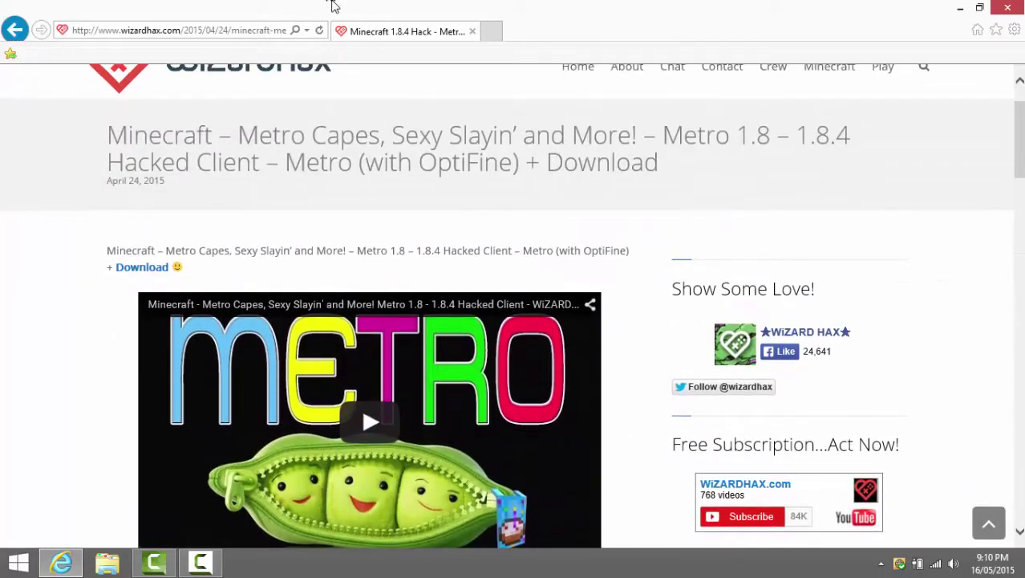
scroll(151, 267, down, 4)
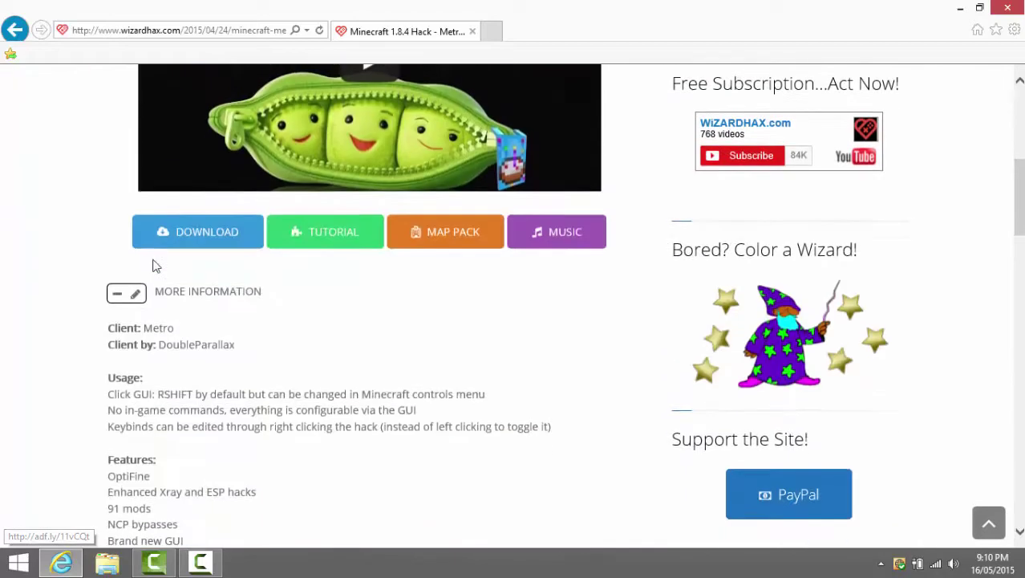
scroll(156, 265, down, 20)
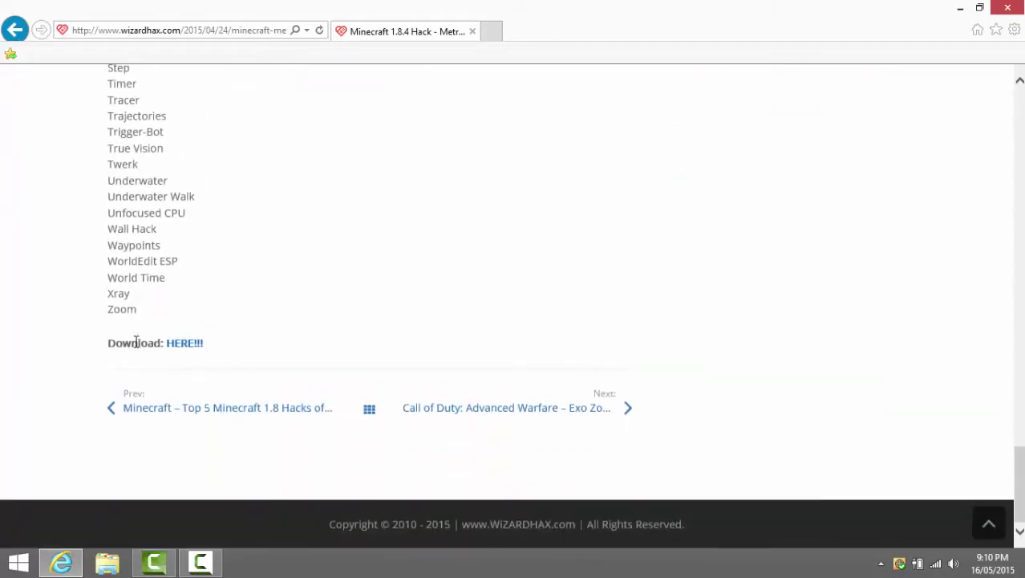
scroll(184, 339, up, 20)
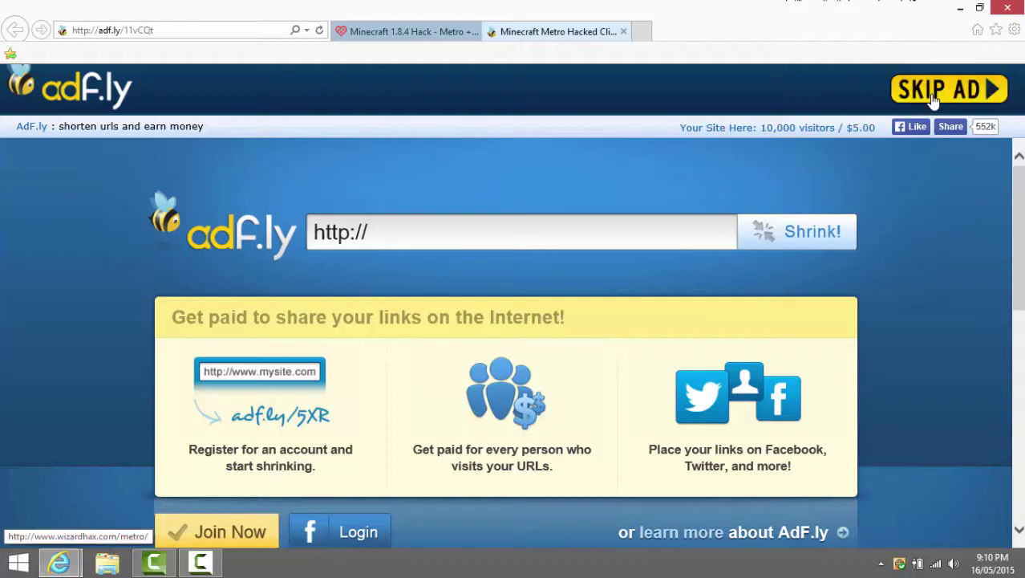
click(933, 97)
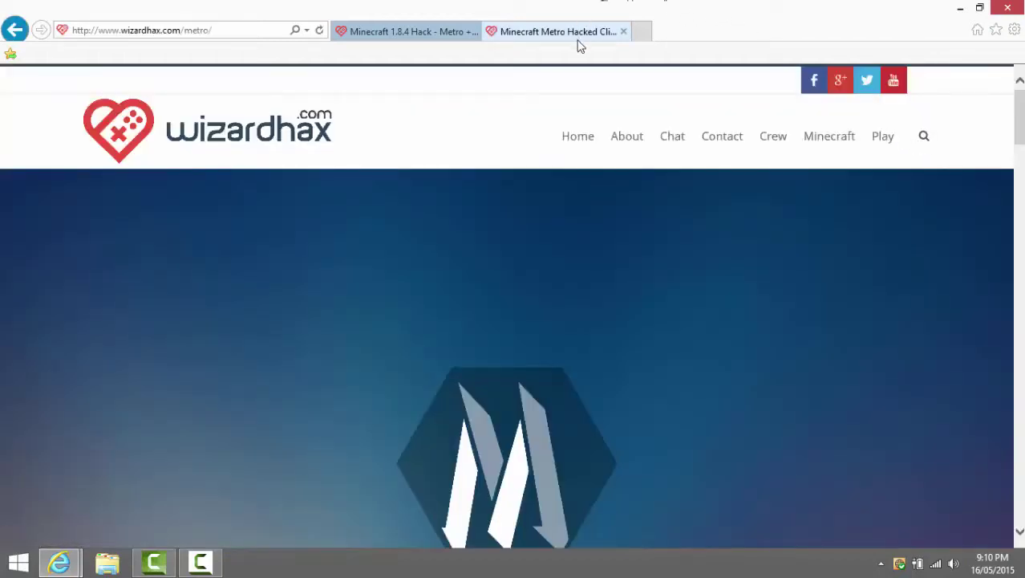
Review the Metro client's feature descriptions and list of cheats in its Learn More section
scroll(705, 210, down, 3)
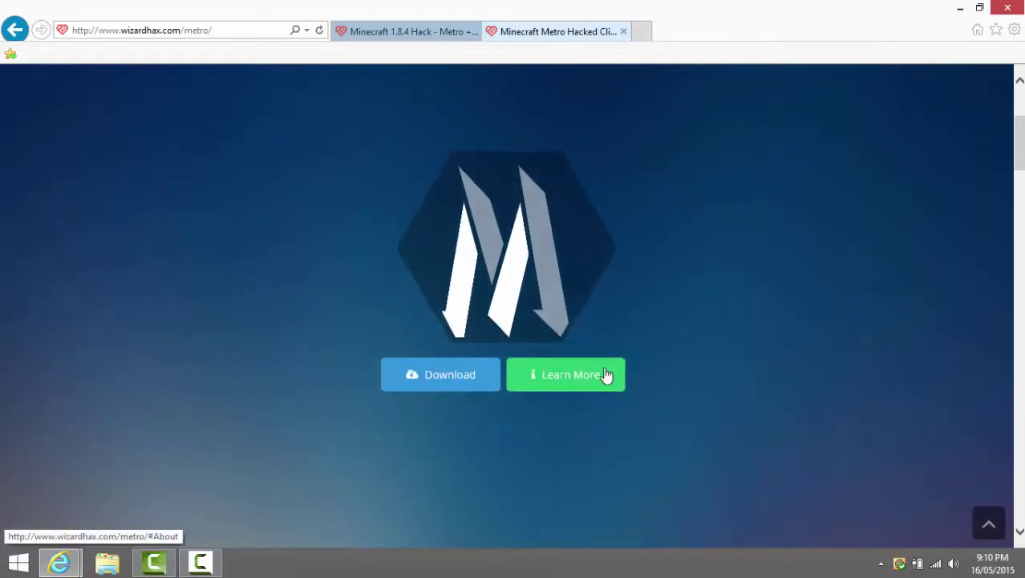
click(607, 376)
scroll(237, 152, down, 10)
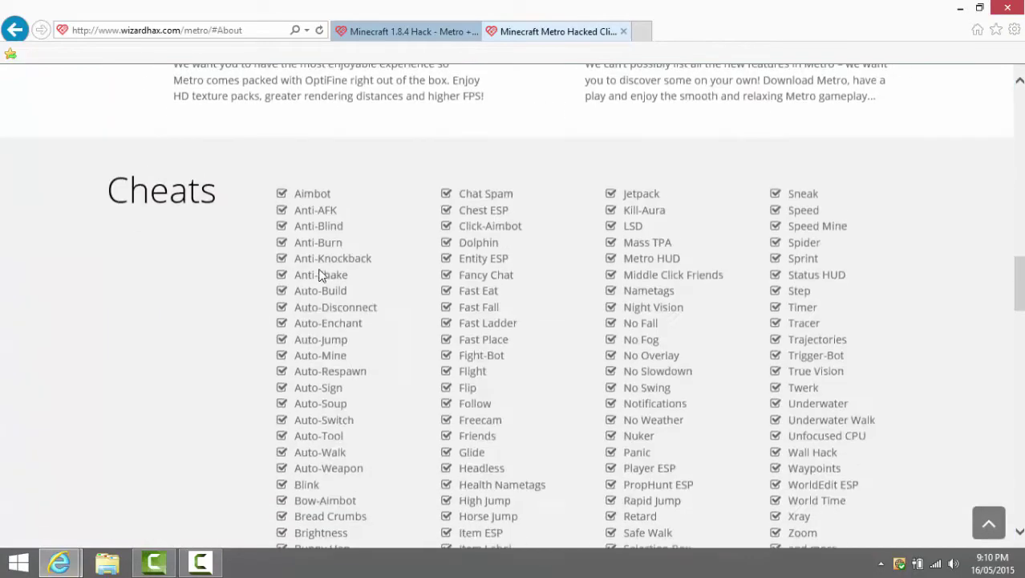
scroll(327, 199, down, 2)
scroll(380, 199, up, 15)
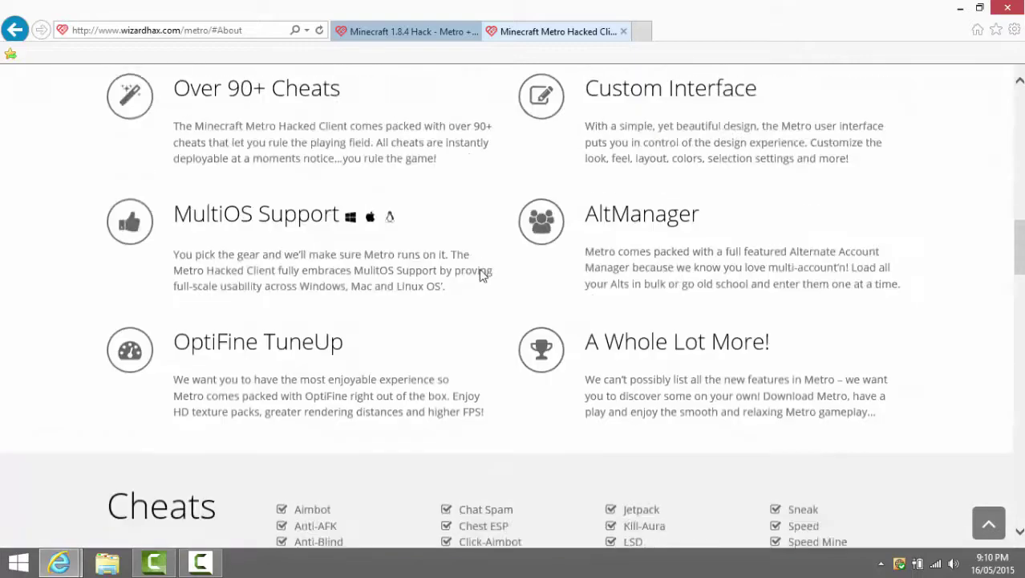
scroll(470, 285, up, 1)
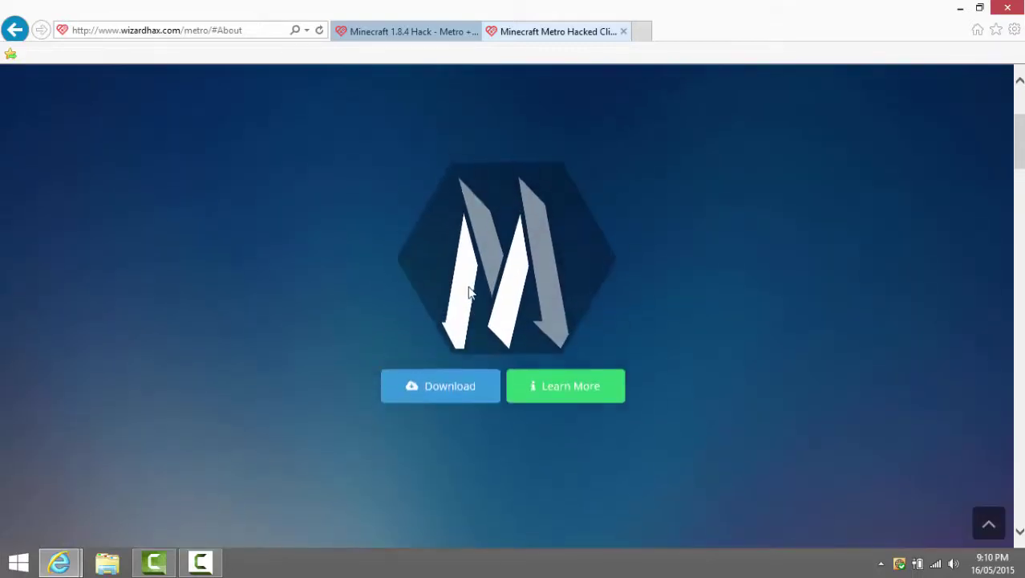
Go through the Metro page's download section, skip the ads, and start downloading Metro 5.2.zip from MEGA to the computer
click(428, 390)
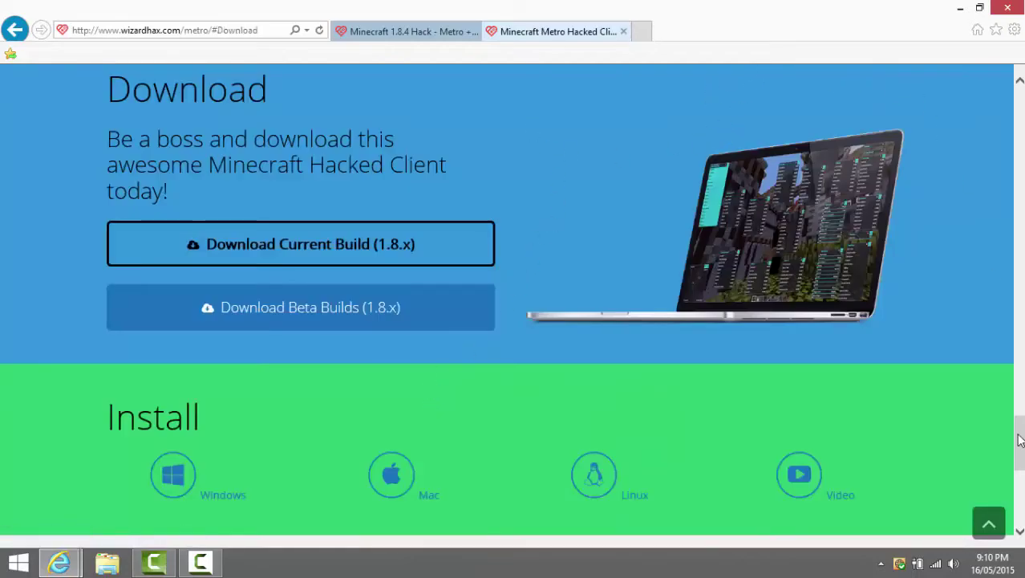
mouse_move(1020, 445)
mouse_down()
mouse_move(991, 187)
mouse_move(996, 115)
mouse_move(1021, 445)
mouse_move(1020, 429)
mouse_up()
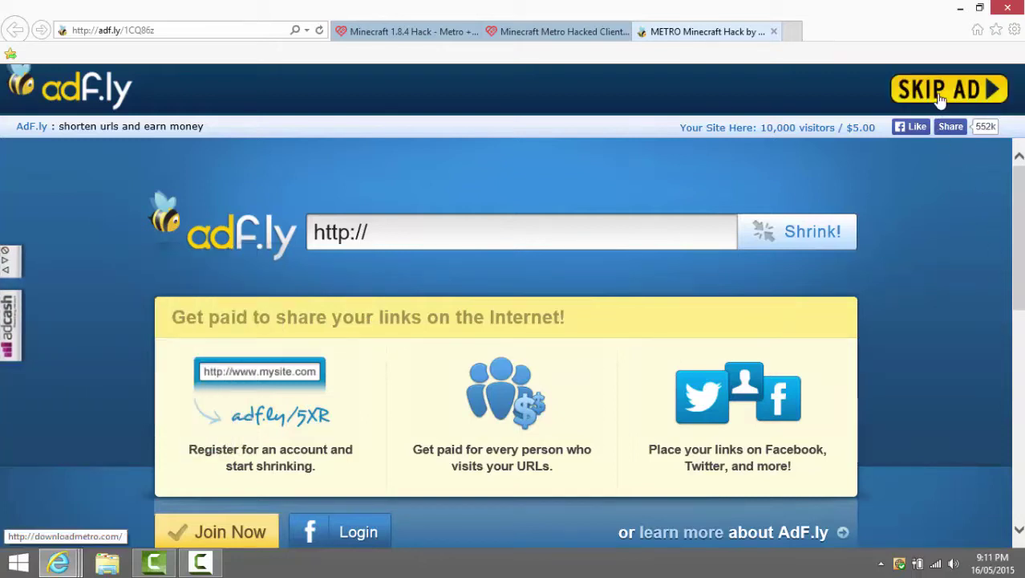
click(942, 96)
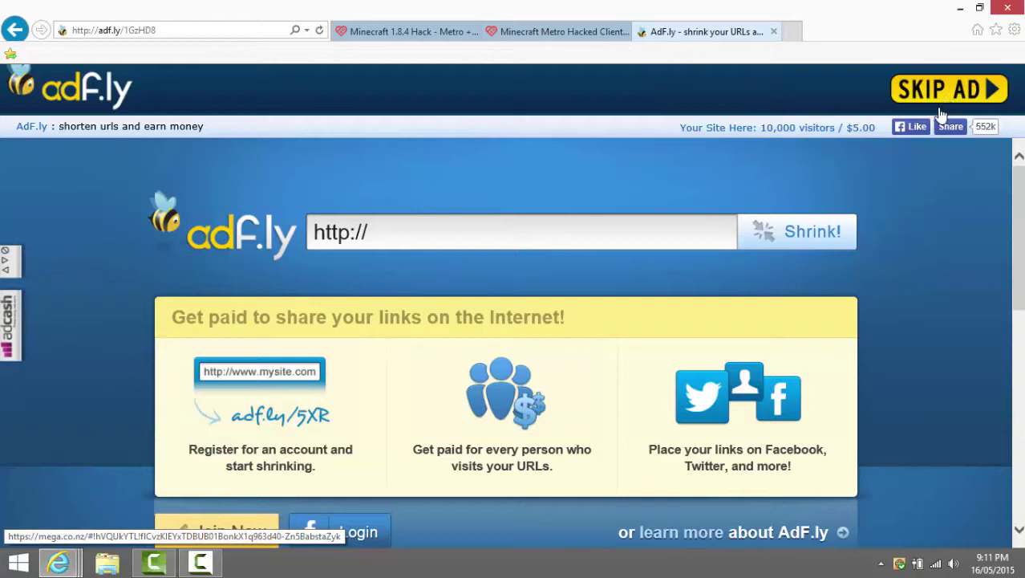
click(941, 96)
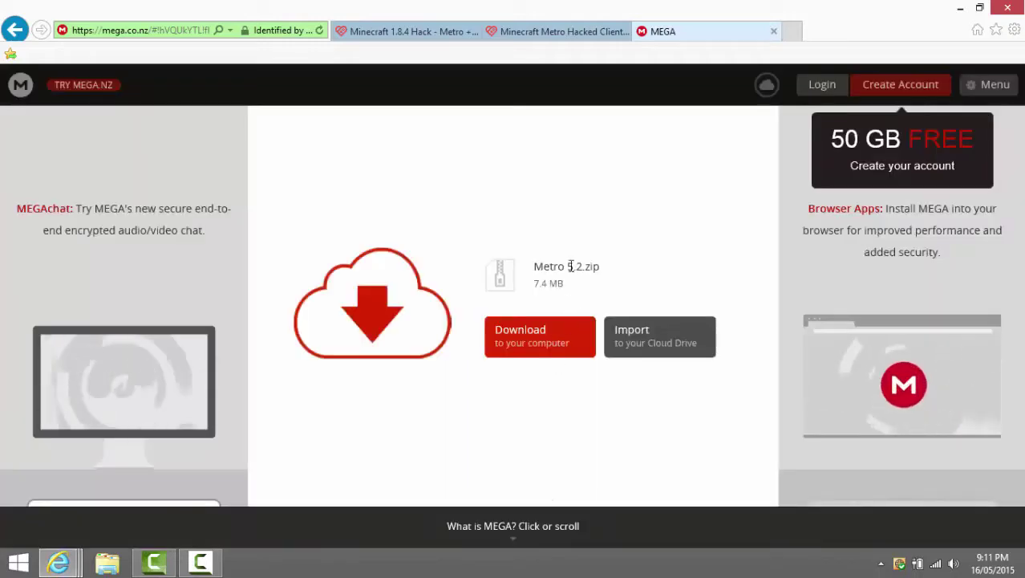
click(521, 341)
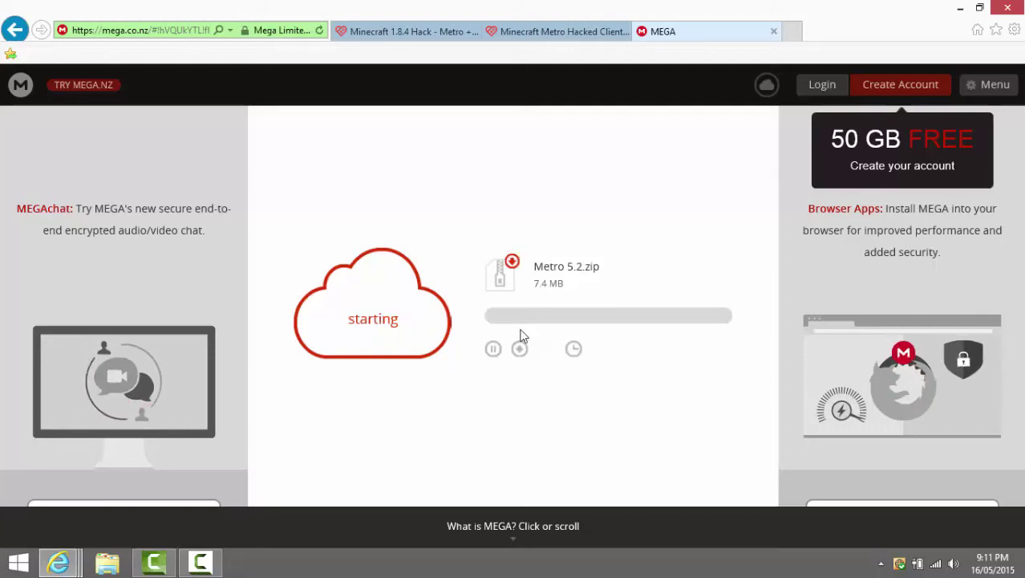
Pause the Metro 5.2.zip transfer and close the web browser, agreeing to leave the page
click(491, 351)
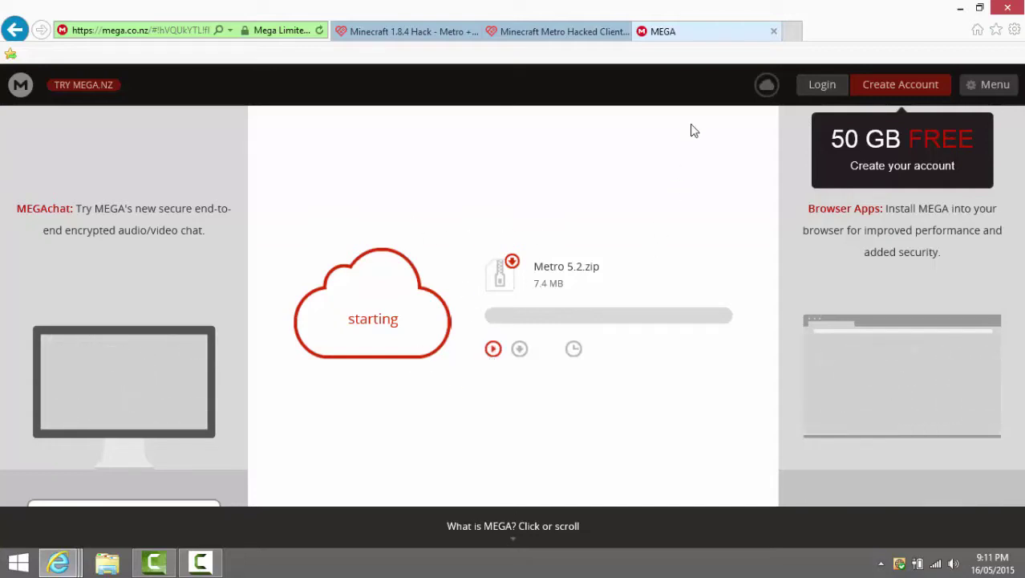
click(1008, 8)
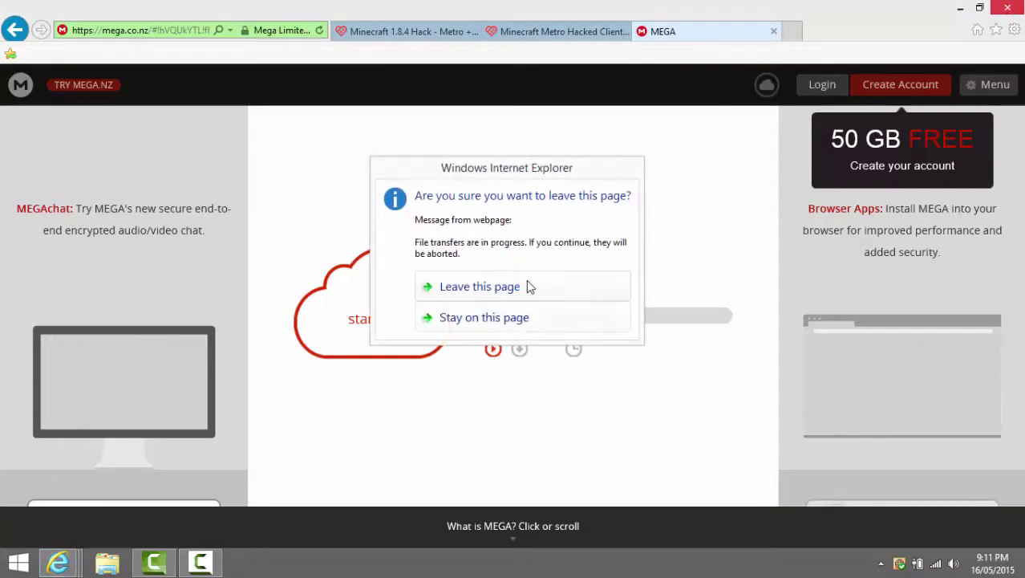
click(482, 284)
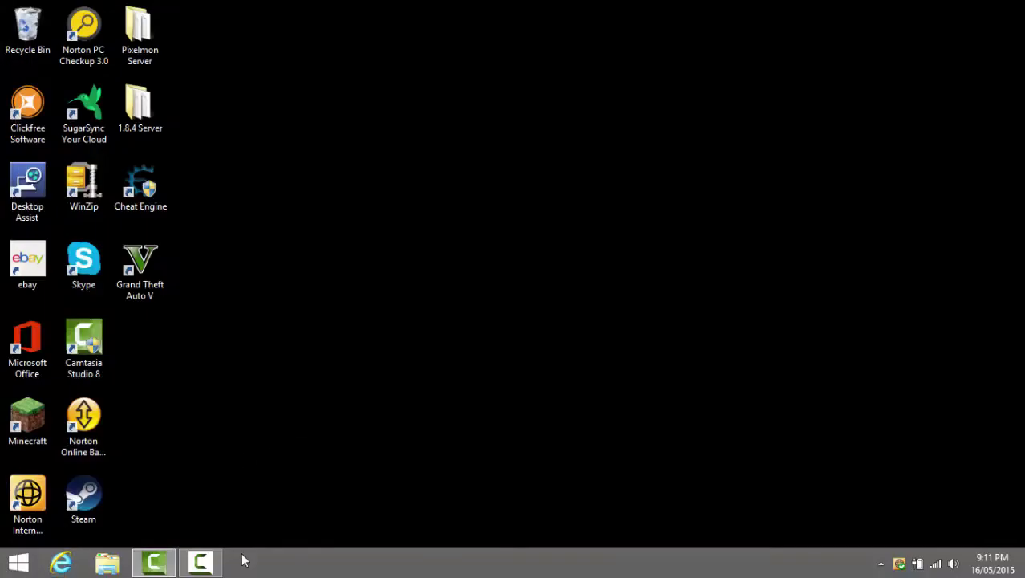
Open the Downloads folder in File Explorer, keeping its window smaller than the screen so the desktop is accessible
click(107, 561)
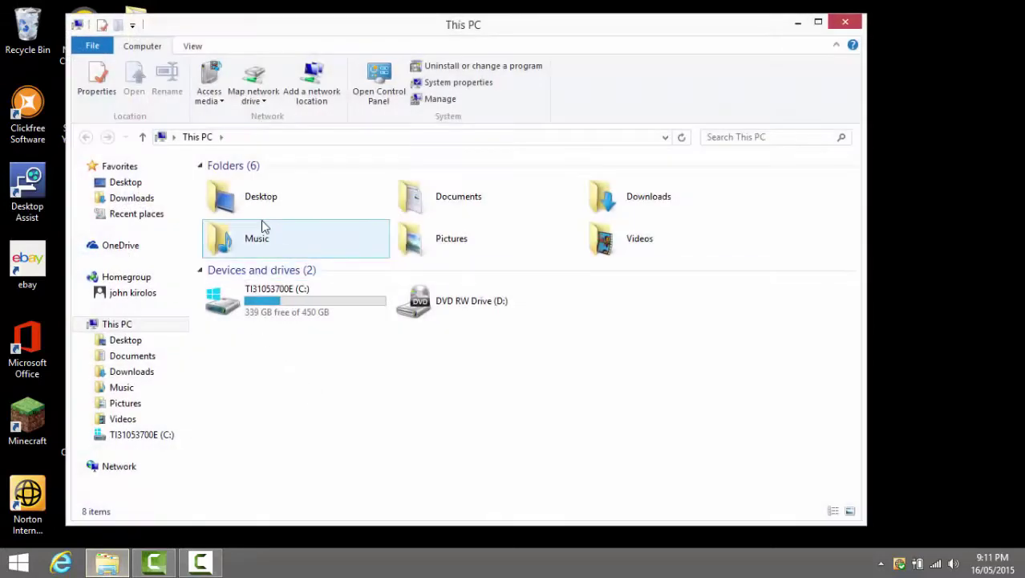
click(649, 189)
double_click(648, 189)
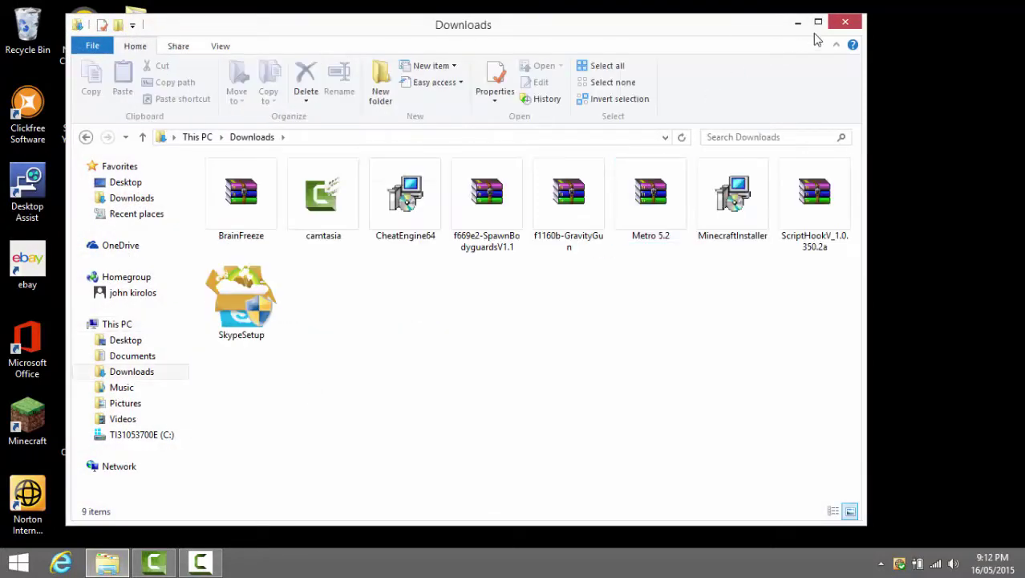
click(818, 23)
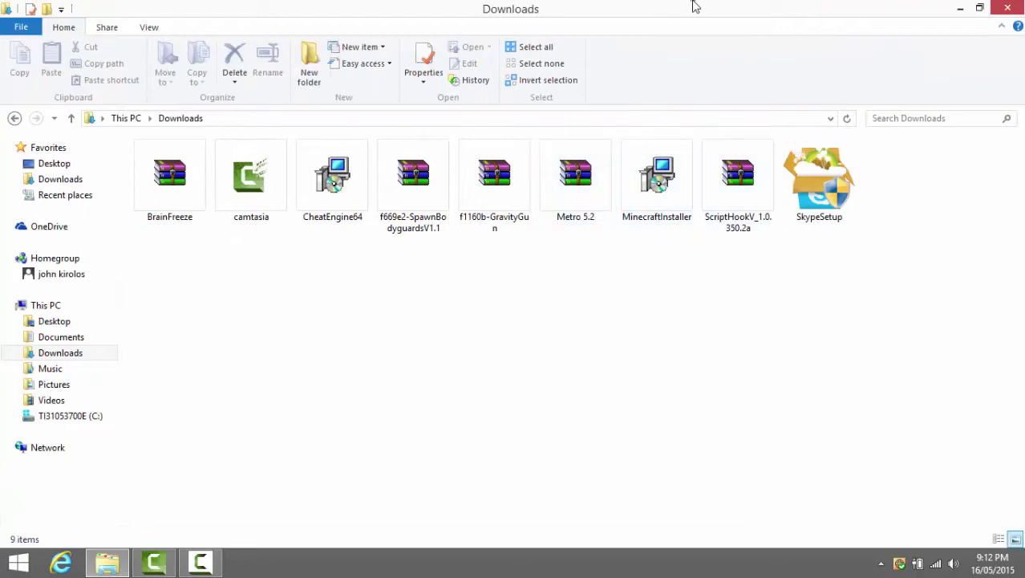
double_click(561, 7)
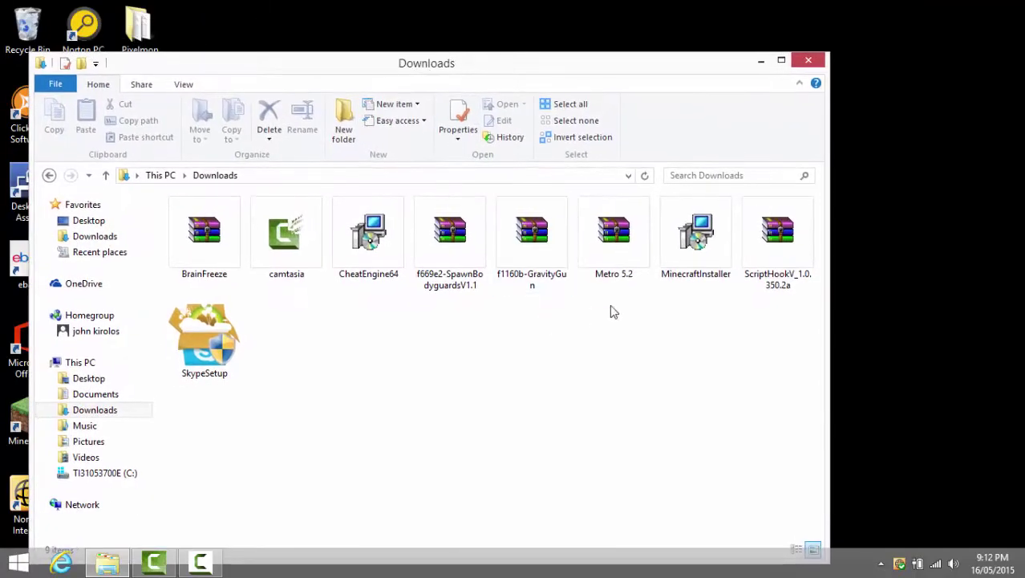
Move the Metro 5.2 archive from Downloads to the middle of the desktop and close the folder window
drag(614, 241, 872, 231)
click(808, 61)
drag(872, 180, 526, 275)
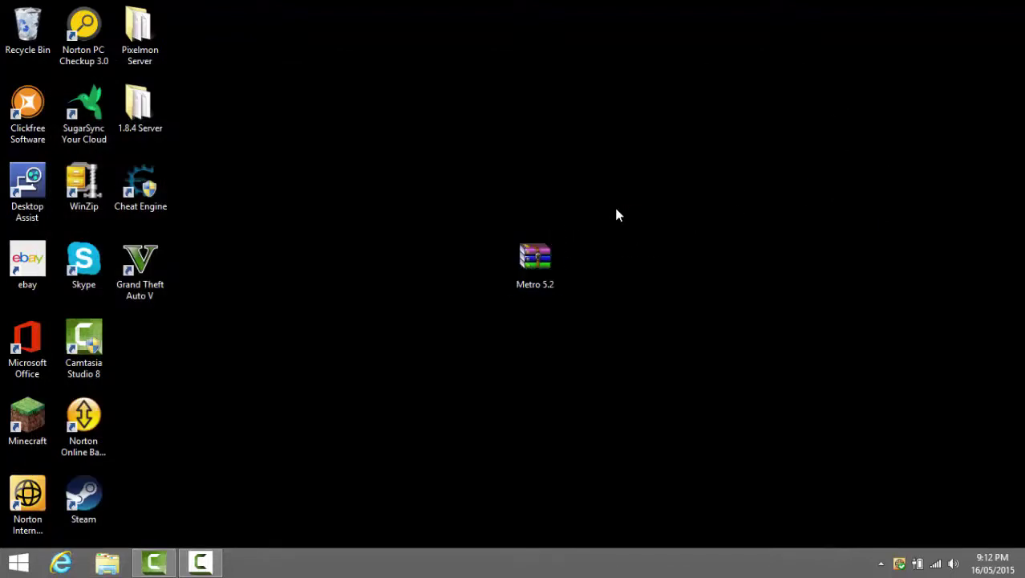
key(super+s)
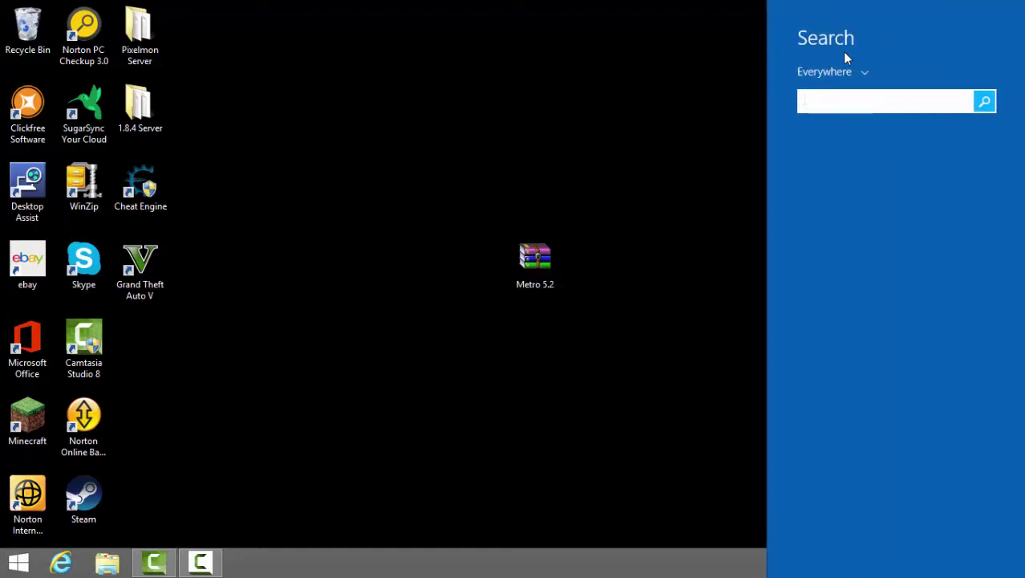
click(572, 117)
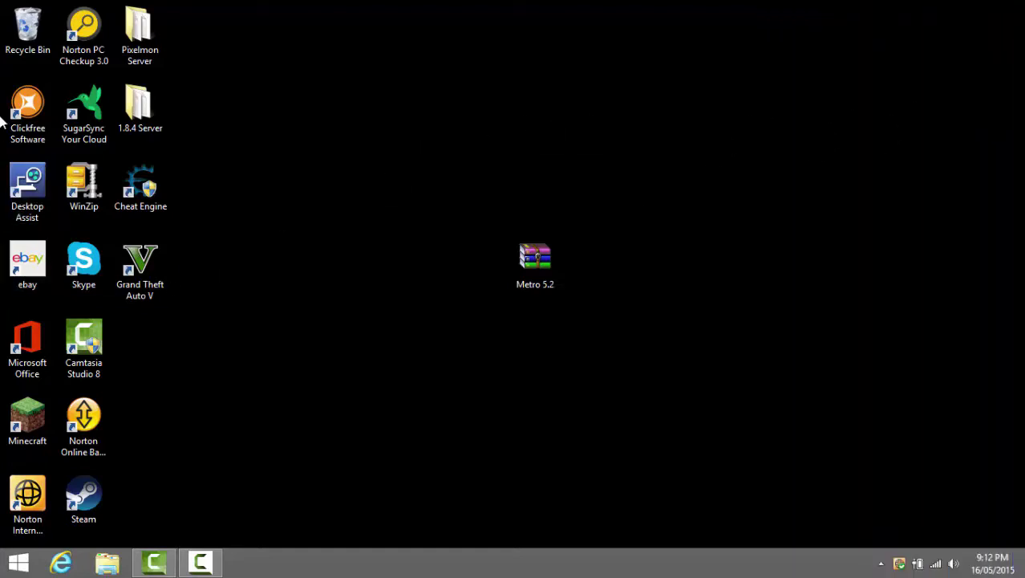
key(super)
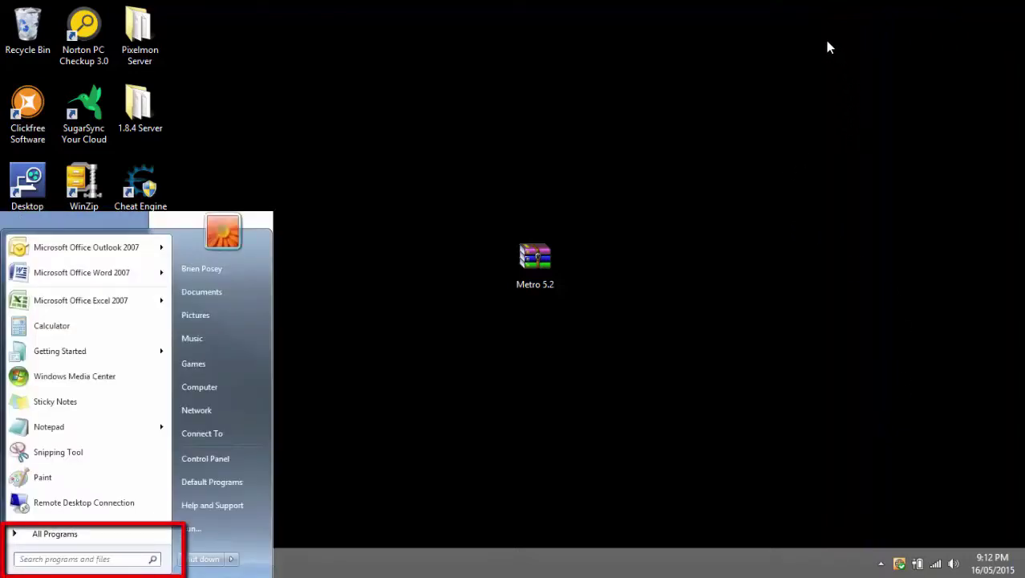
key(super)
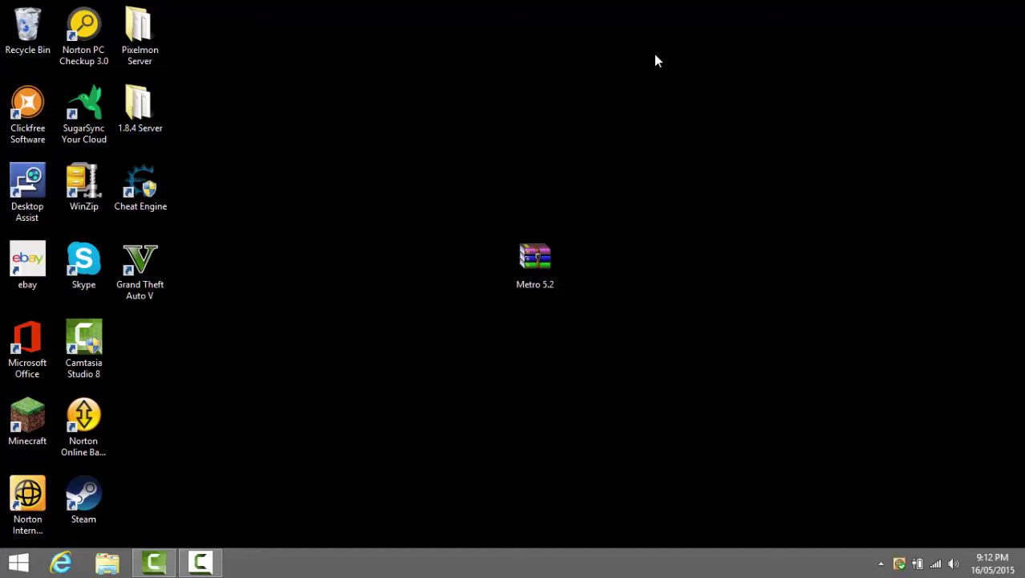
key(super+s)
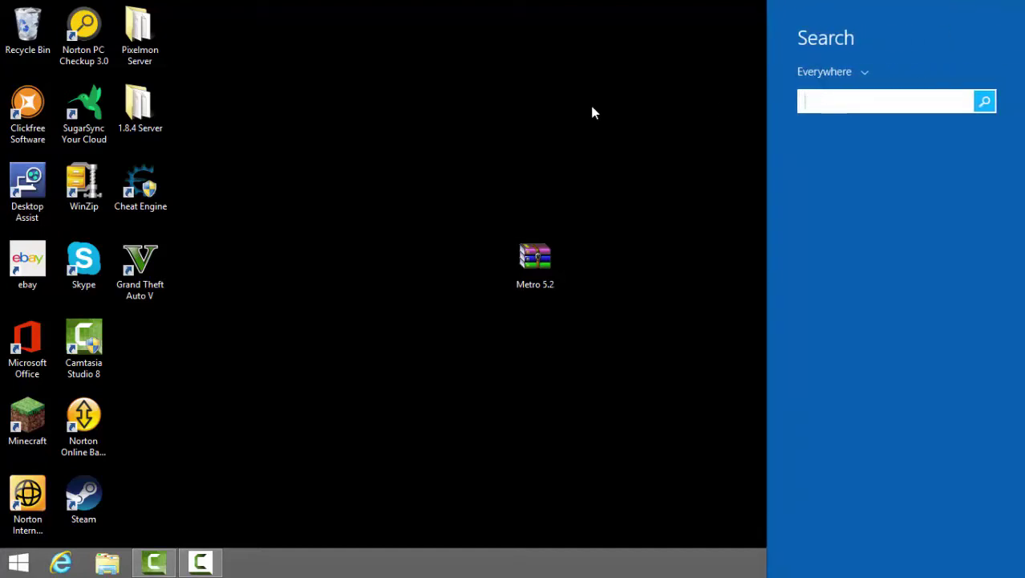
click(595, 110)
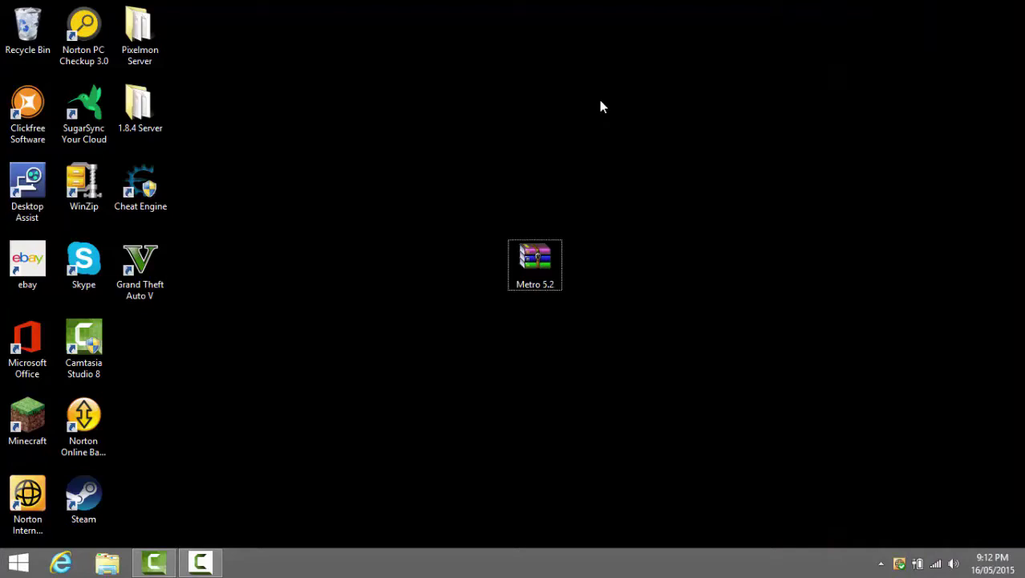
key(super+r)
key(super)
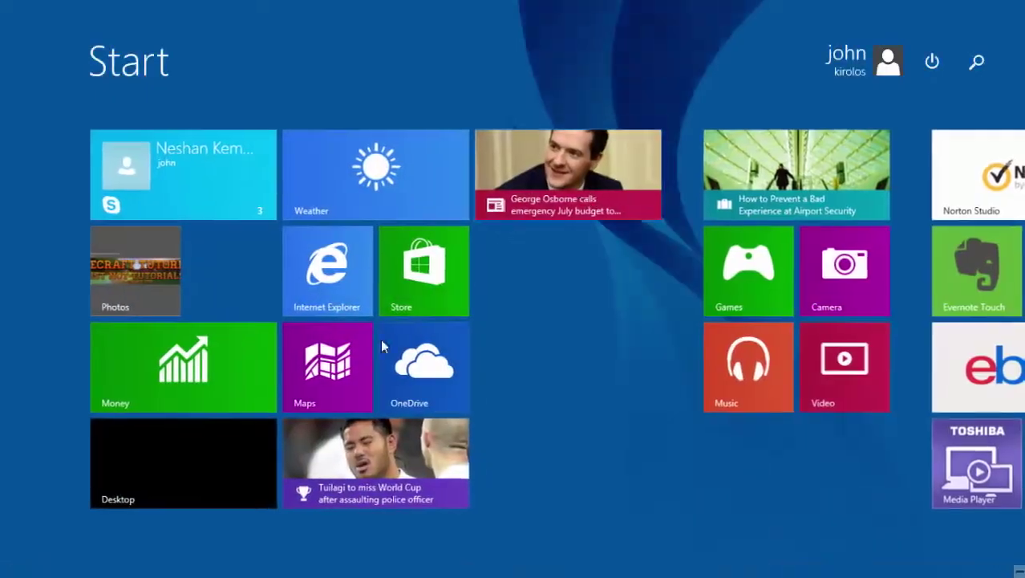
key(super)
click(211, 518)
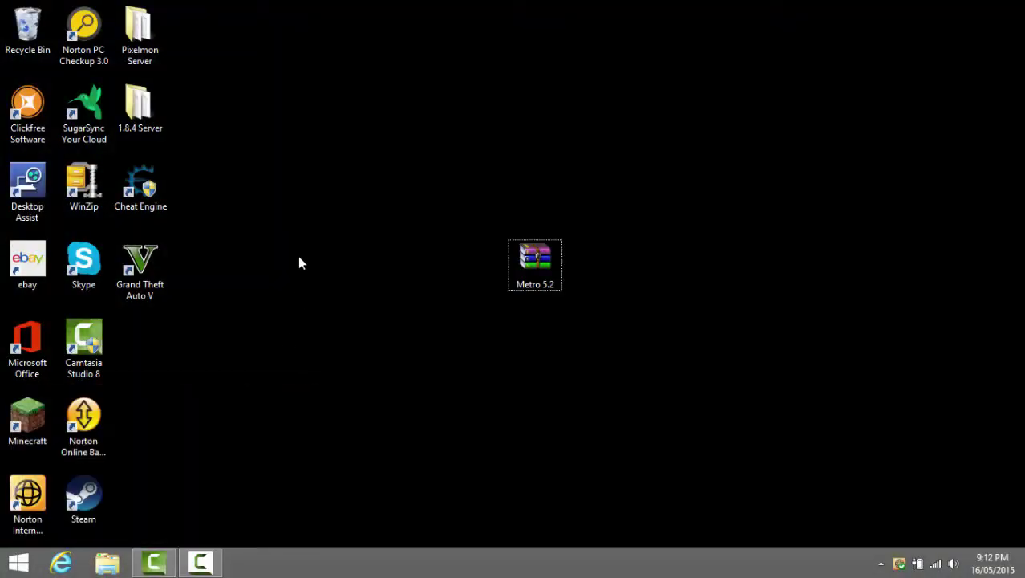
key(super+s)
key(super)
key(super)
Open the Roaming folder by running %appdata% from the Run dialog in place of the remembered path
key(super+r)
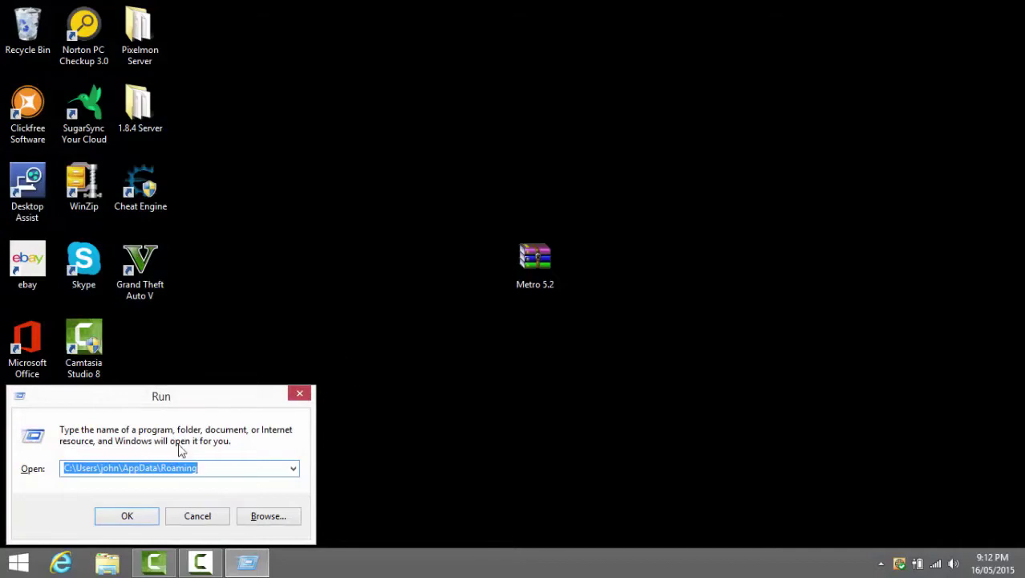
drag(201, 467, 114, 467)
key(BackSpace)
key(BackSpace)
key(BackSpace)
key(BackSpace)
key(BackSpace)
key(BackSpace)
key(BackSpace)
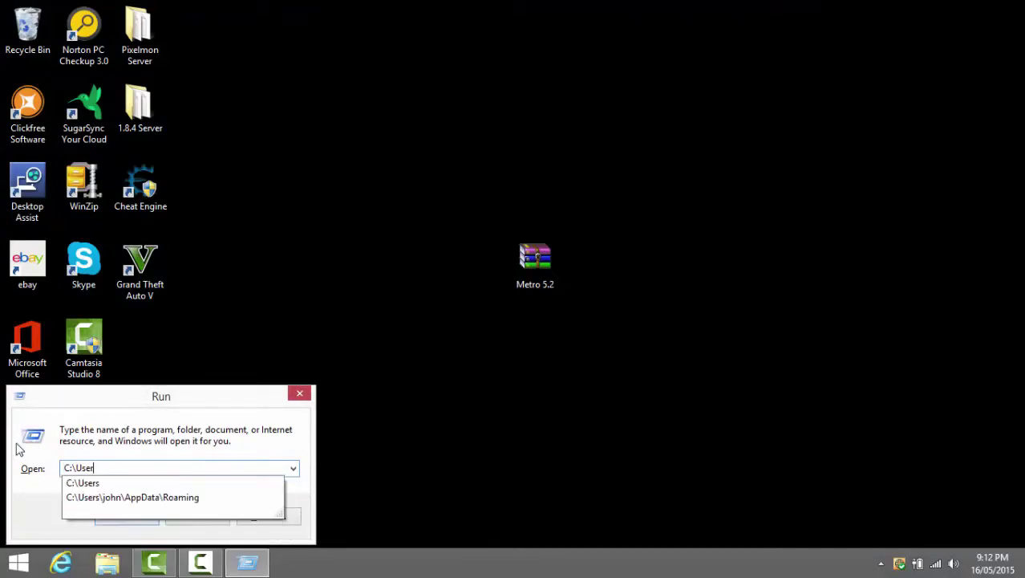
key(BackSpace)
key(BackSpace)
key(BackSpace)
key(BackSpace)
key(BackSpace)
key(BackSpace)
key(BackSpace)
text(%appdata%)
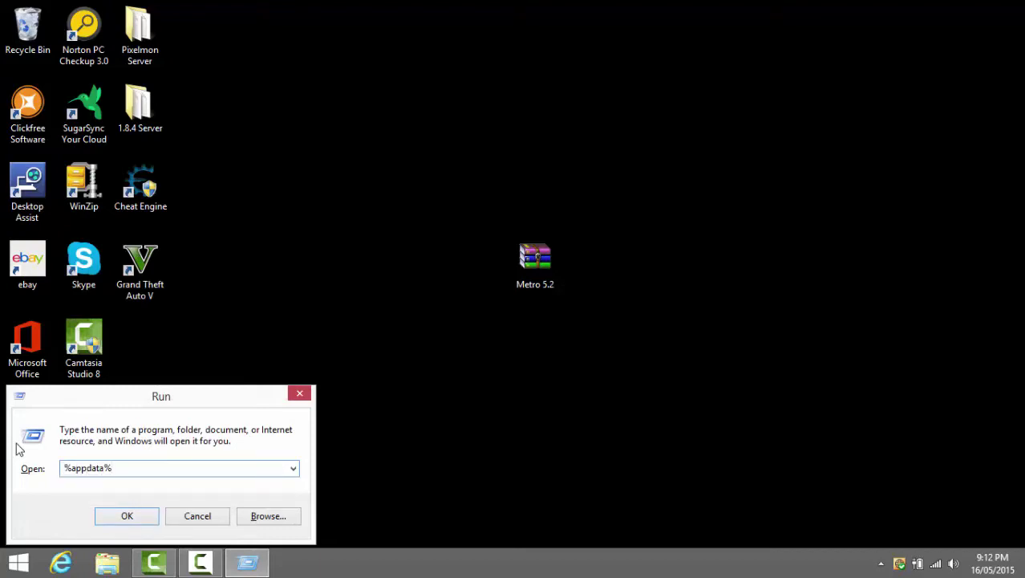
key(Return)
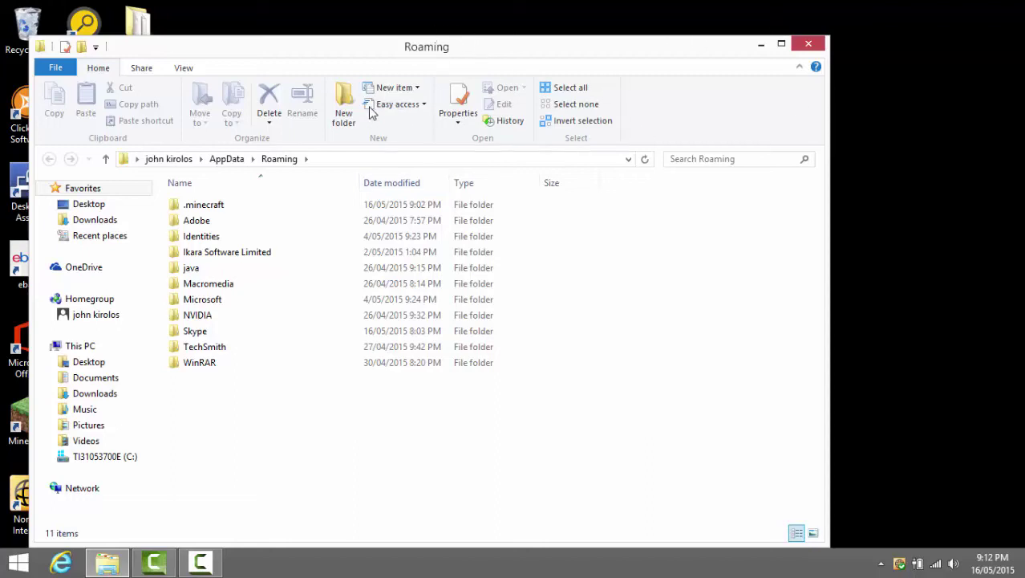
Open the .minecraft folder and go into its versions folder
click(199, 206)
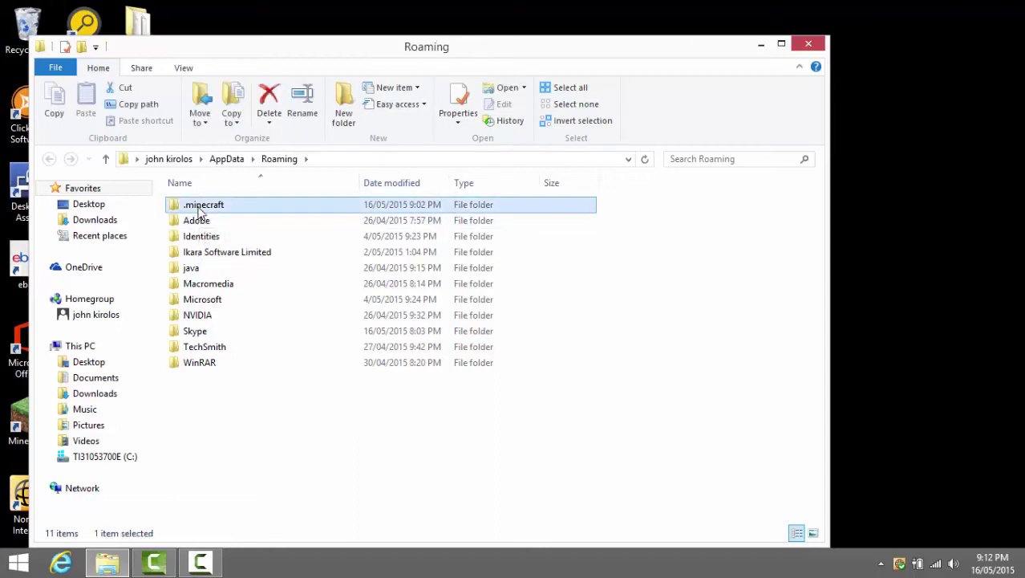
key(Delete)
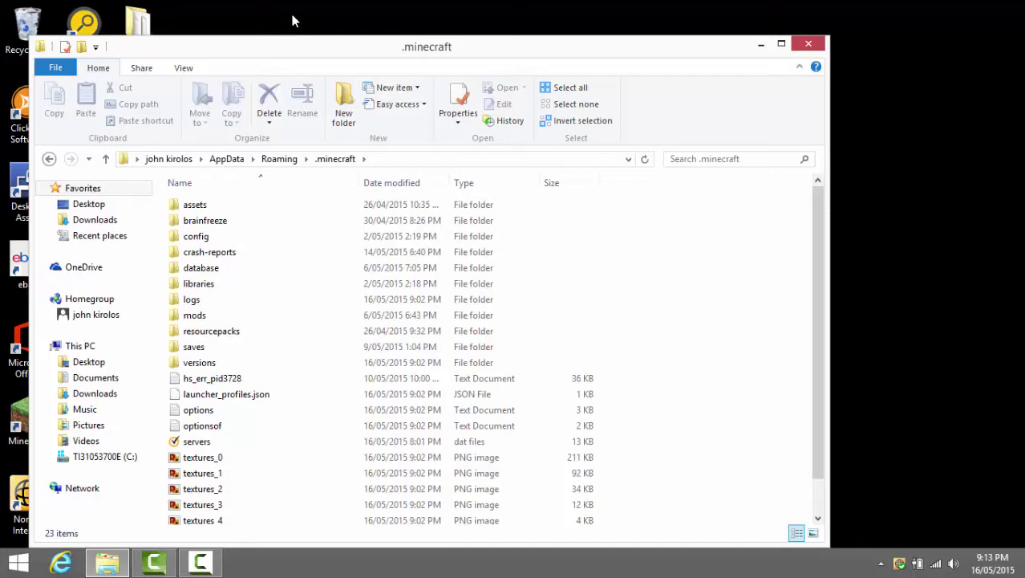
double_click(199, 362)
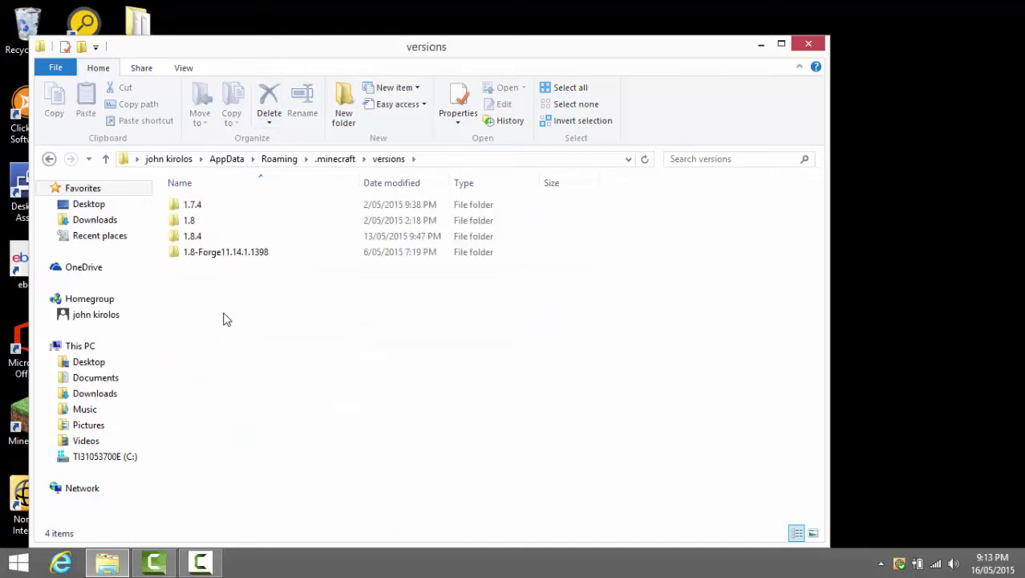
Arrange the versions window and the Metro 5.2 archive side by side on the desktop so both are accessible
drag(418, 47, 312, 34)
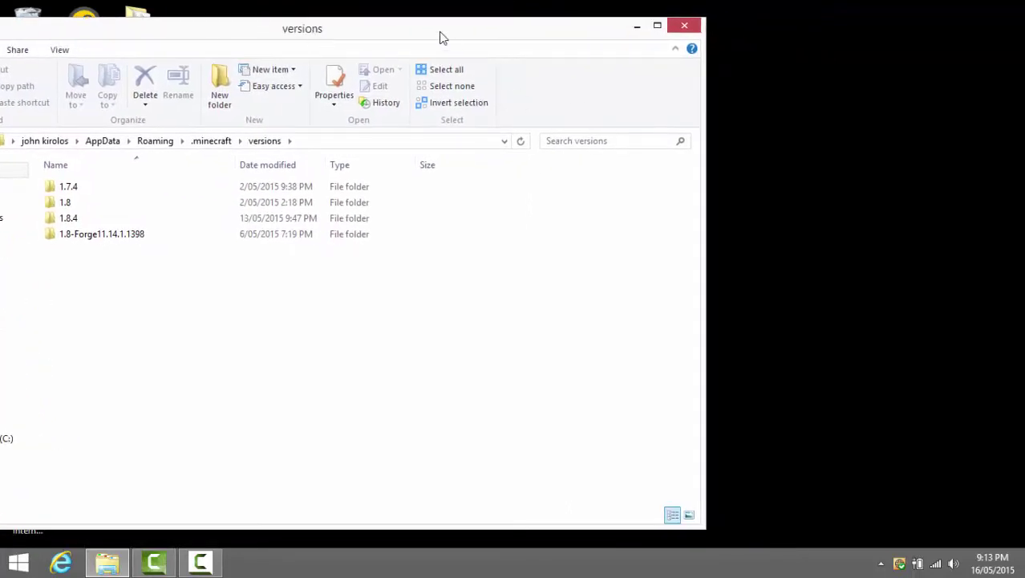
drag(434, 33, 206, 26)
click(527, 280)
drag(531, 277, 874, 197)
drag(334, 29, 657, 17)
click(853, 82)
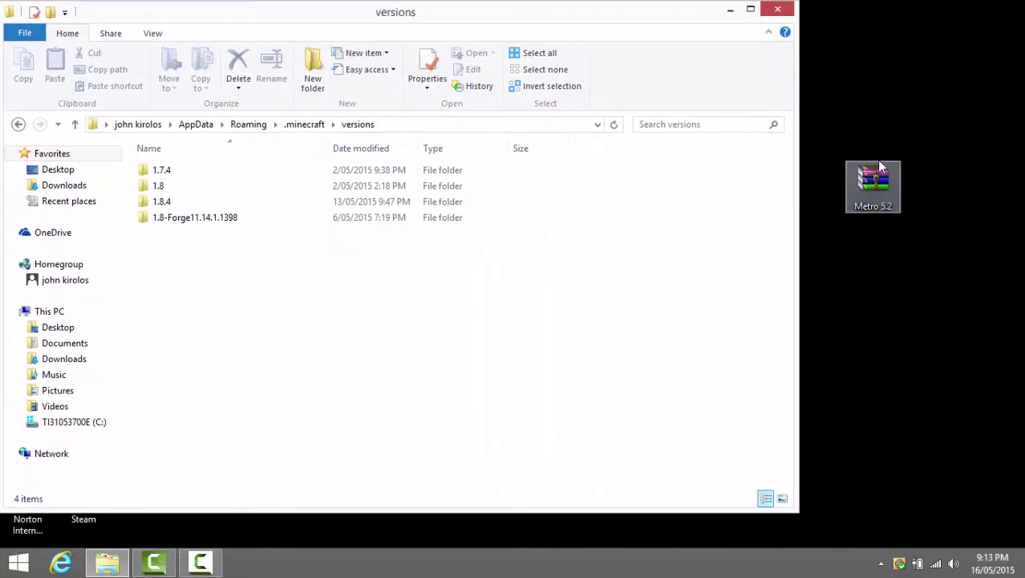
Open the Metro 5.2 archive and copy its Metro folder into the versions folder
double_click(854, 187)
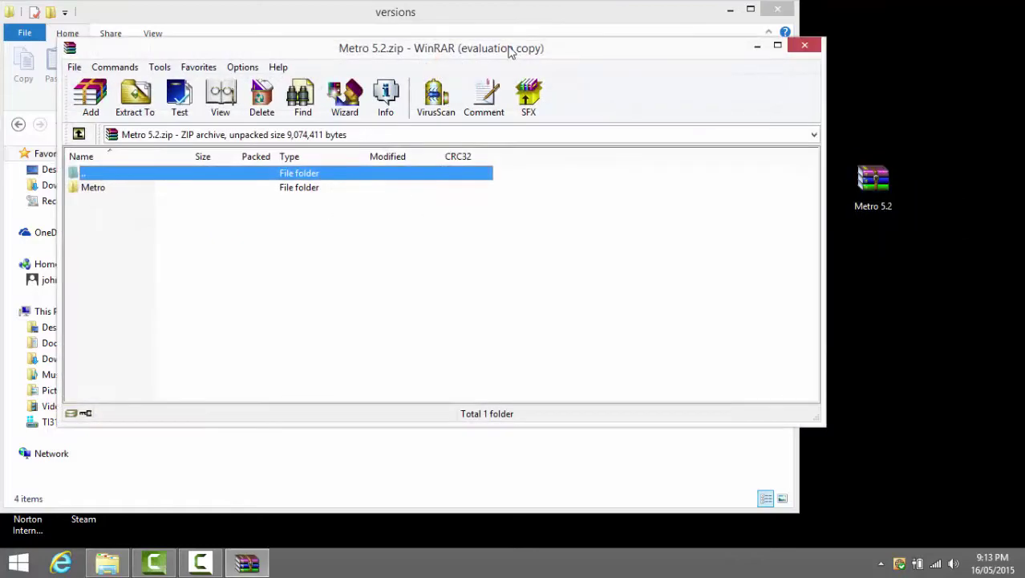
drag(305, 23, 732, 38)
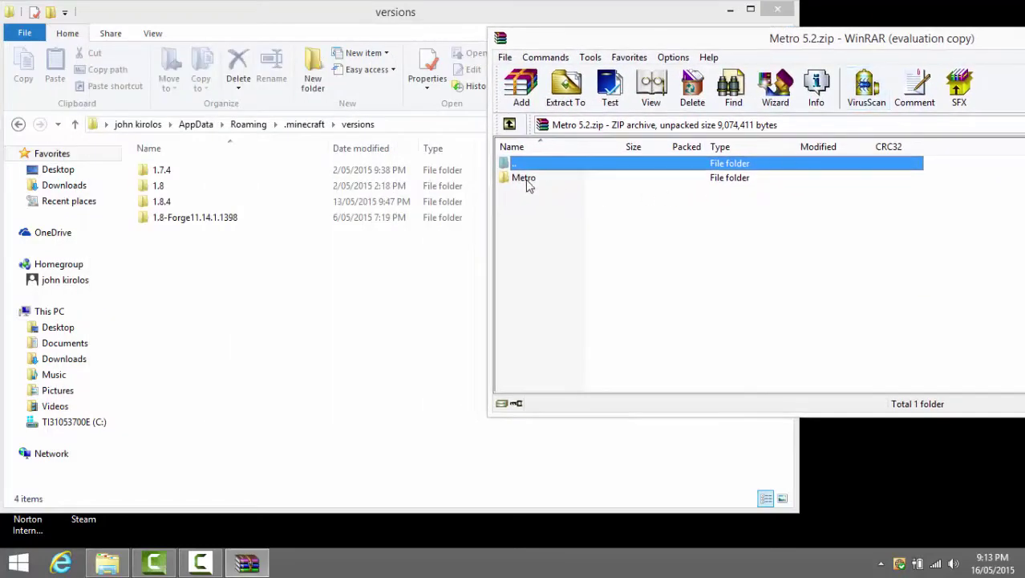
drag(525, 181, 347, 248)
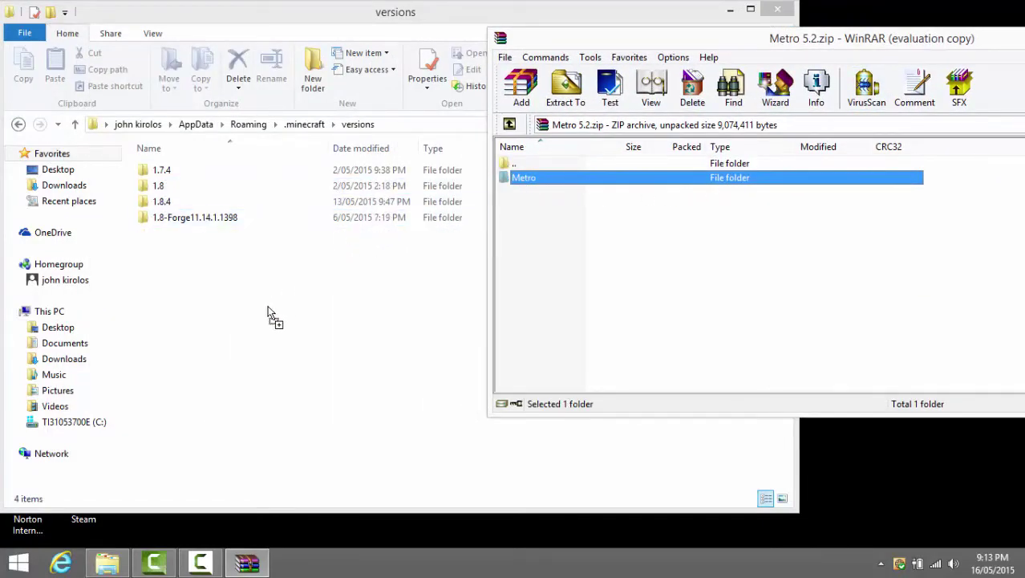
drag(268, 313, 275, 308)
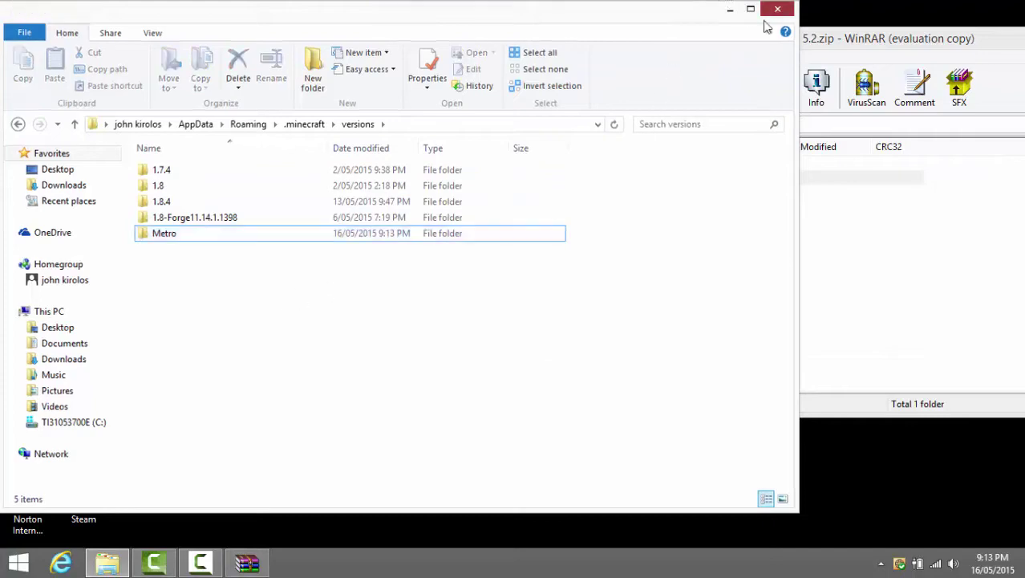
Clear the versions and archive windows off the screen and place the Metro 5.2 archive below Grand Theft Auto V on the desktop
click(730, 9)
drag(957, 33, 788, 62)
click(821, 54)
drag(870, 183, 172, 325)
click(291, 275)
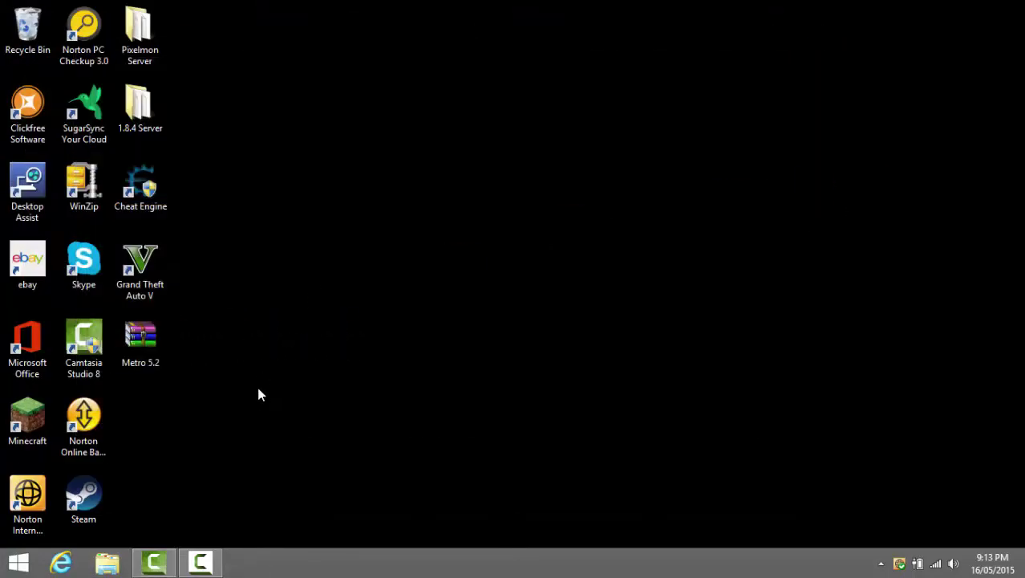
Open the Minecraft launcher maximized, set the current profile to use version release Metro, and save the profile
double_click(28, 401)
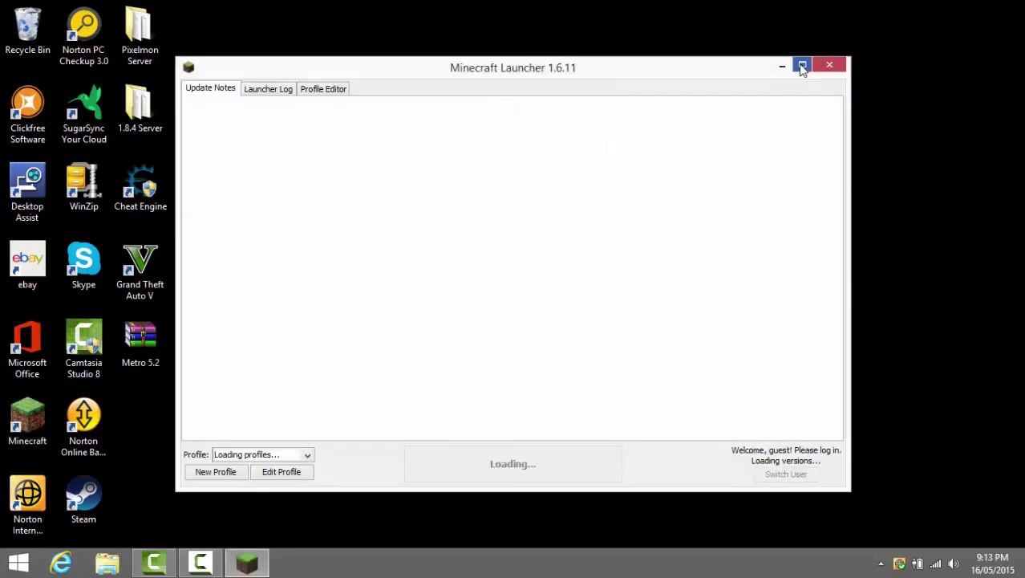
click(802, 66)
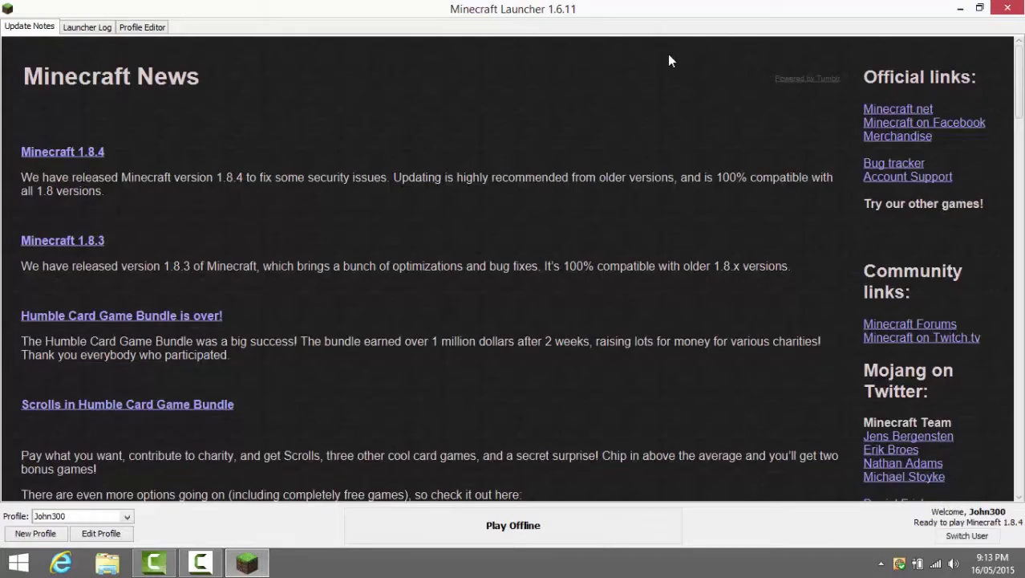
click(100, 533)
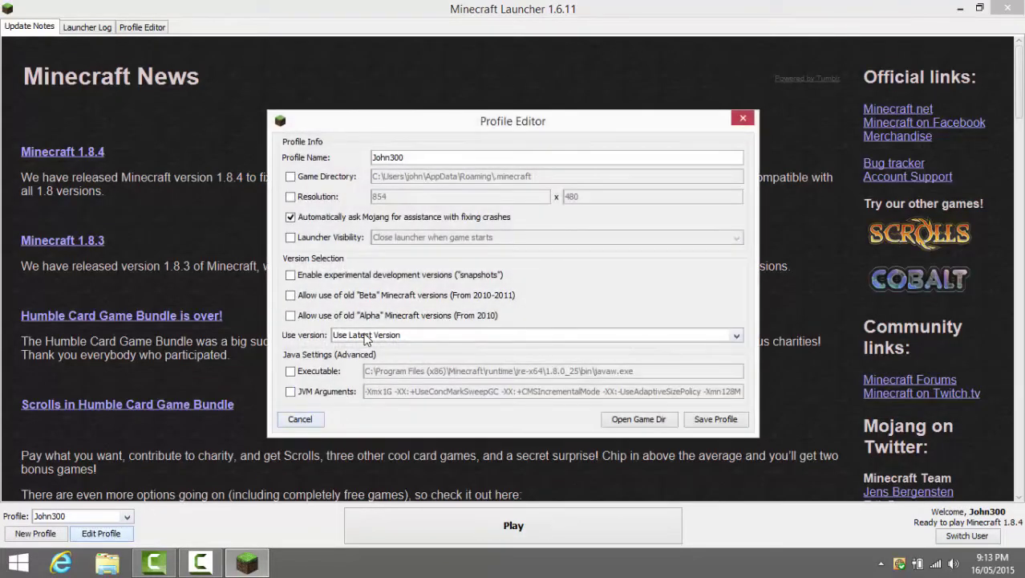
click(367, 337)
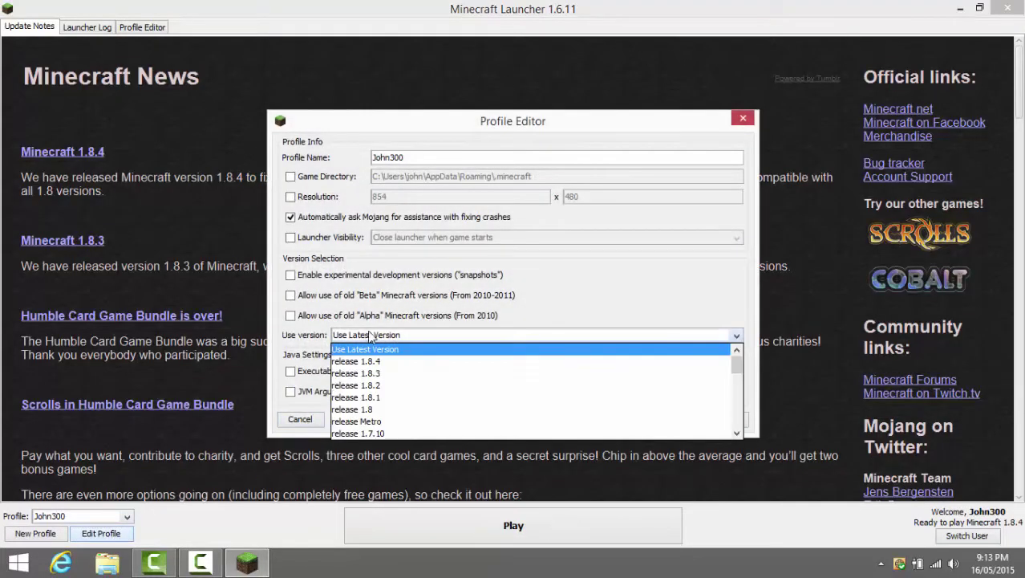
click(369, 422)
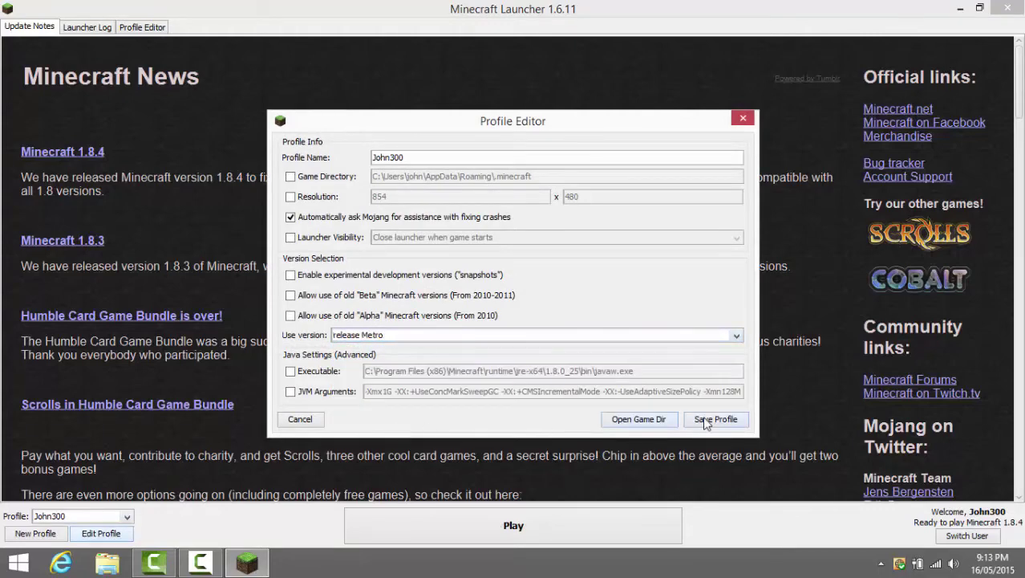
click(705, 422)
Launch the game from the edited profile and maximize its window
click(591, 539)
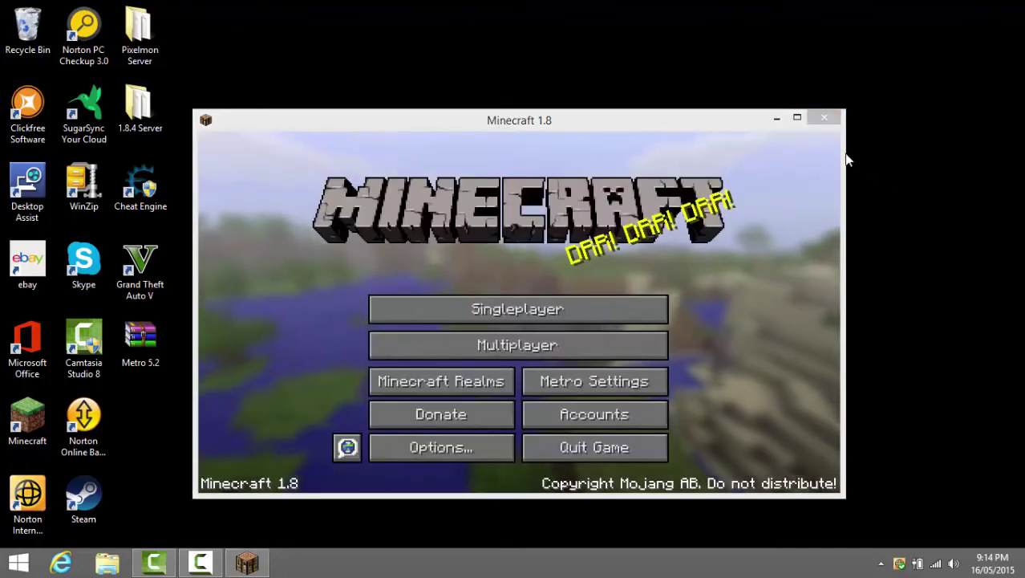
click(797, 117)
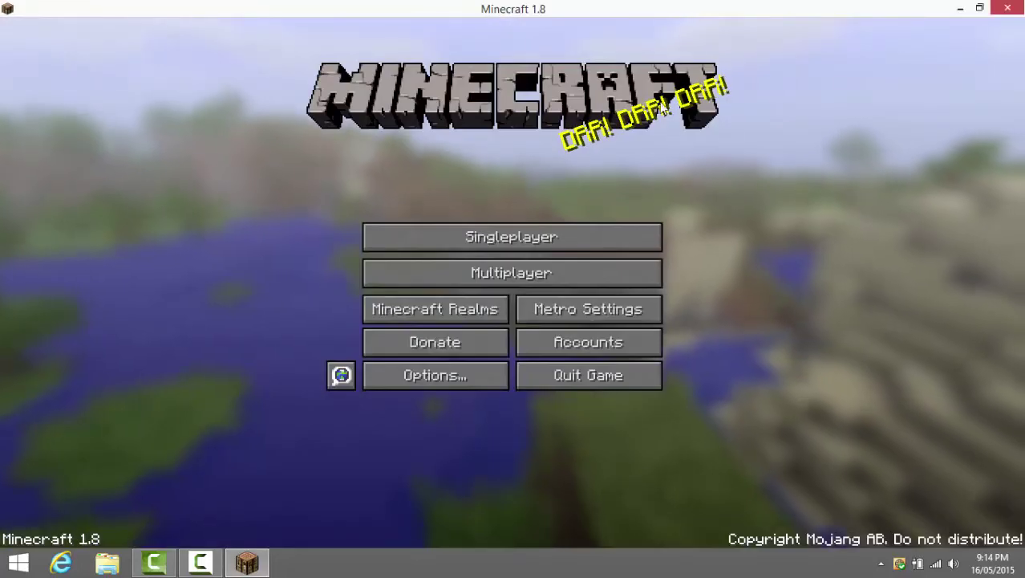
Rebind the Metro Gui control to G through the Metro settings, and return to the main menu
click(586, 315)
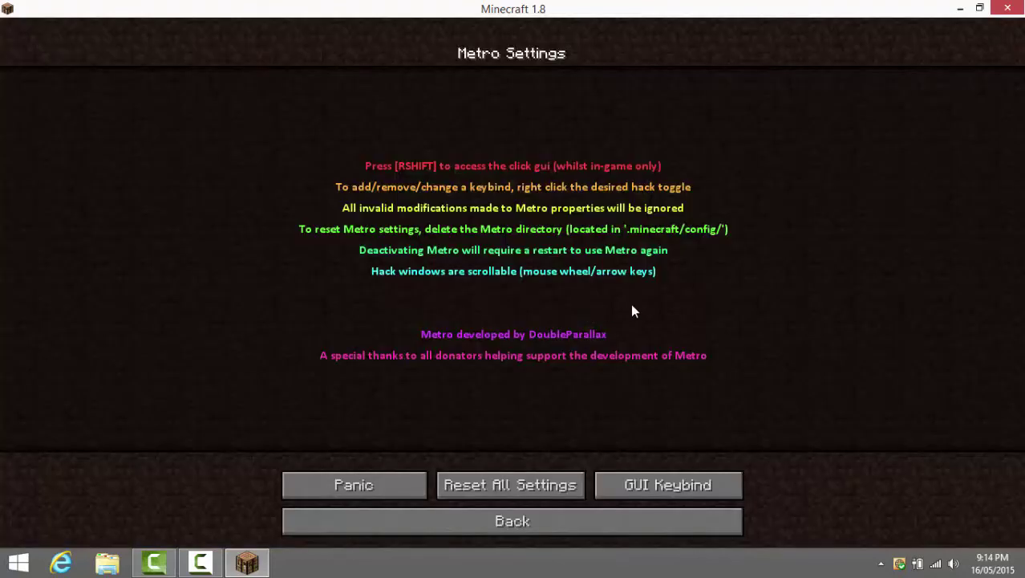
click(717, 485)
scroll(730, 200, down, 18)
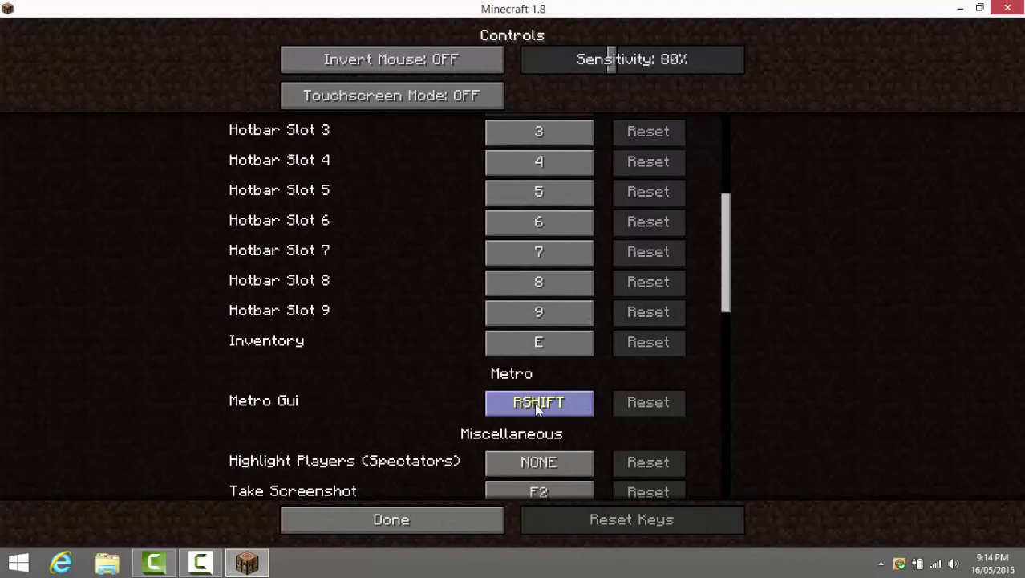
click(535, 402)
key(g)
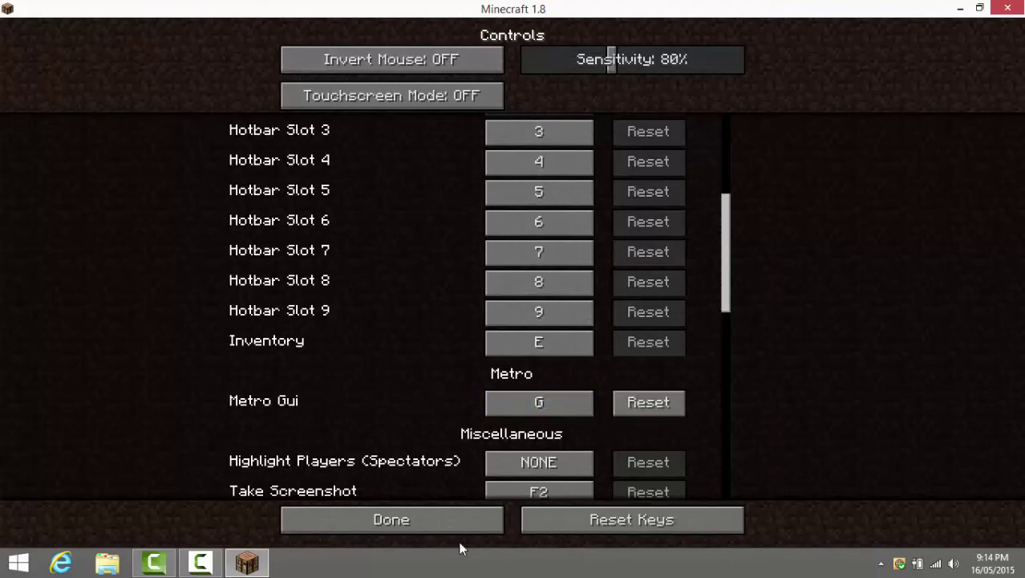
click(451, 520)
click(505, 519)
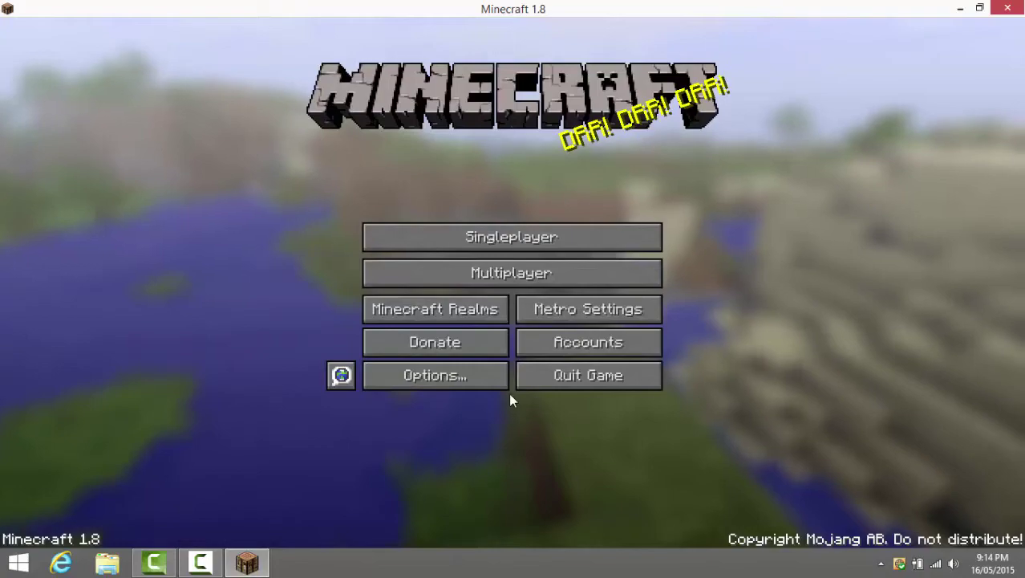
Load the first world in the singleplayer list
click(475, 234)
click(449, 100)
click(457, 482)
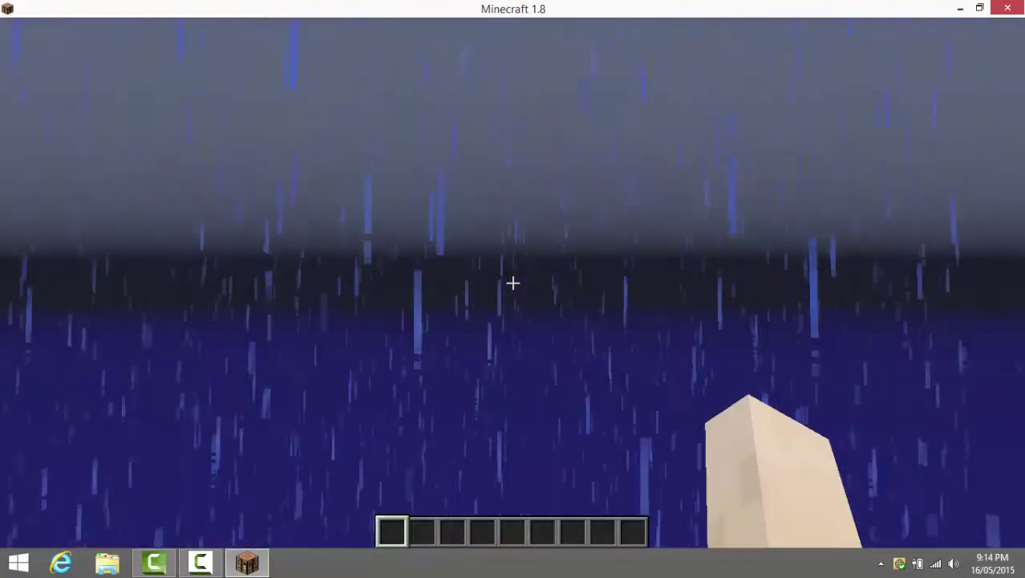
Walk forward across the grass in the world and open the Metro GUI
key(w)
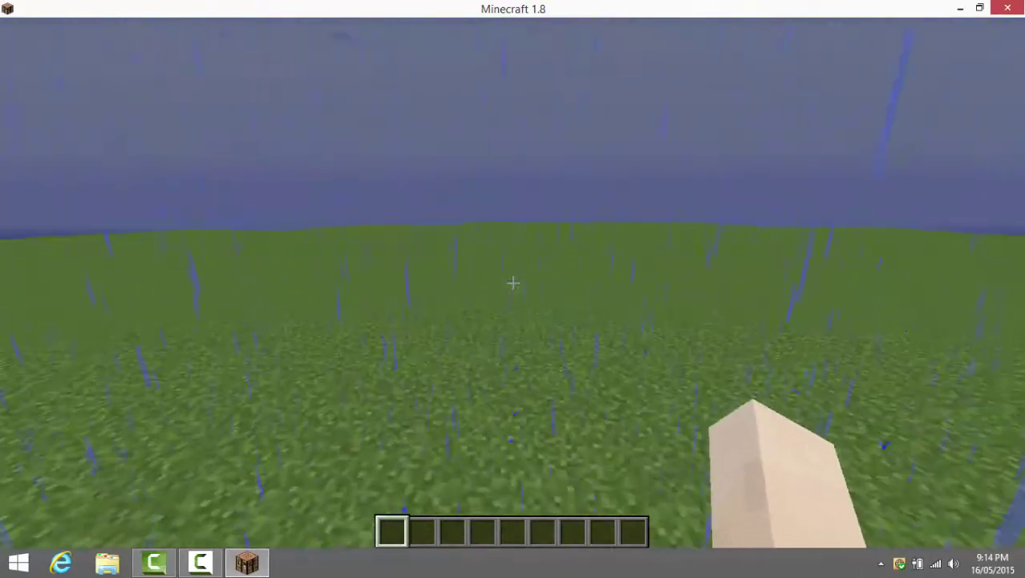
key(w)
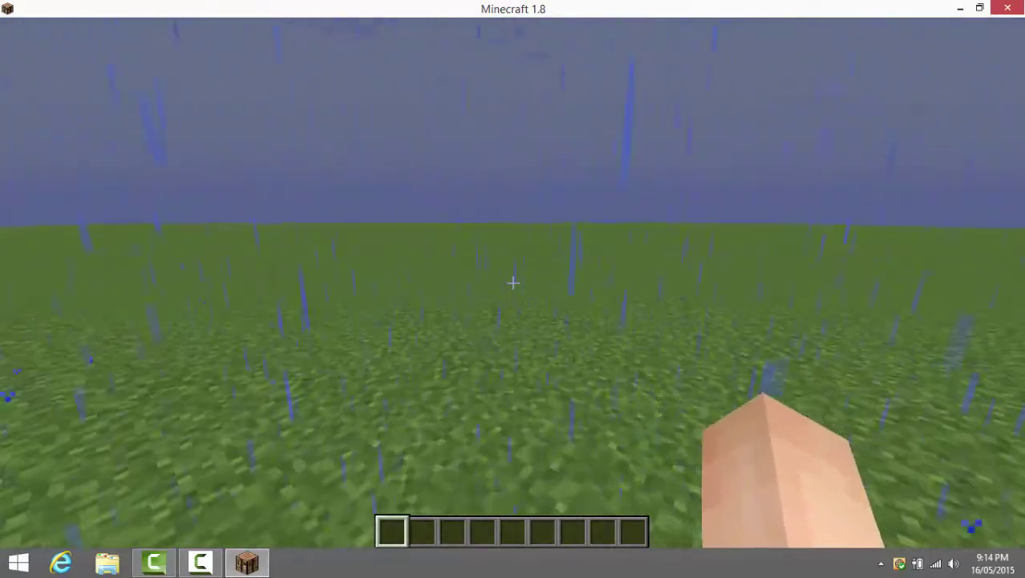
key(w)
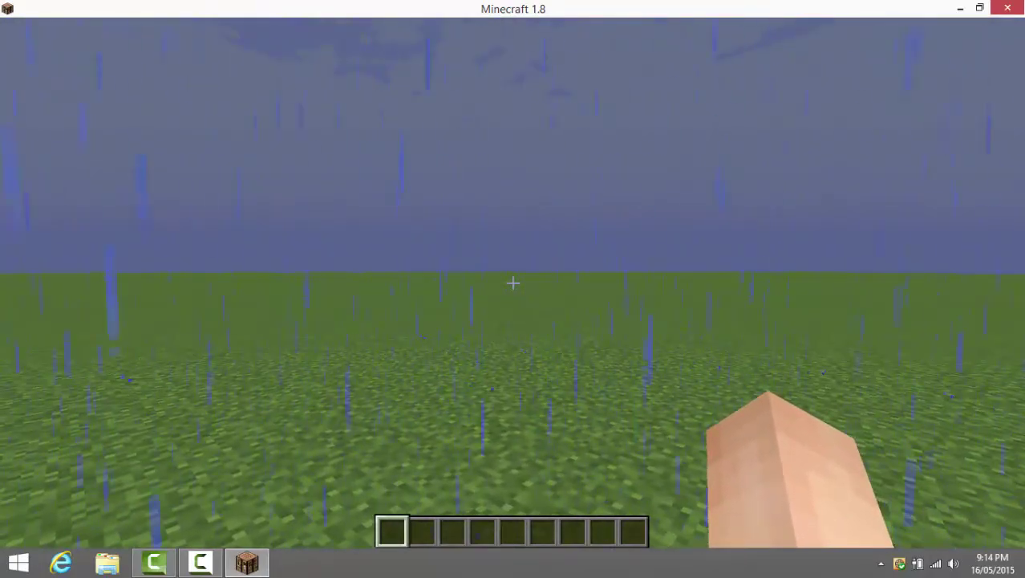
key(Shift_R)
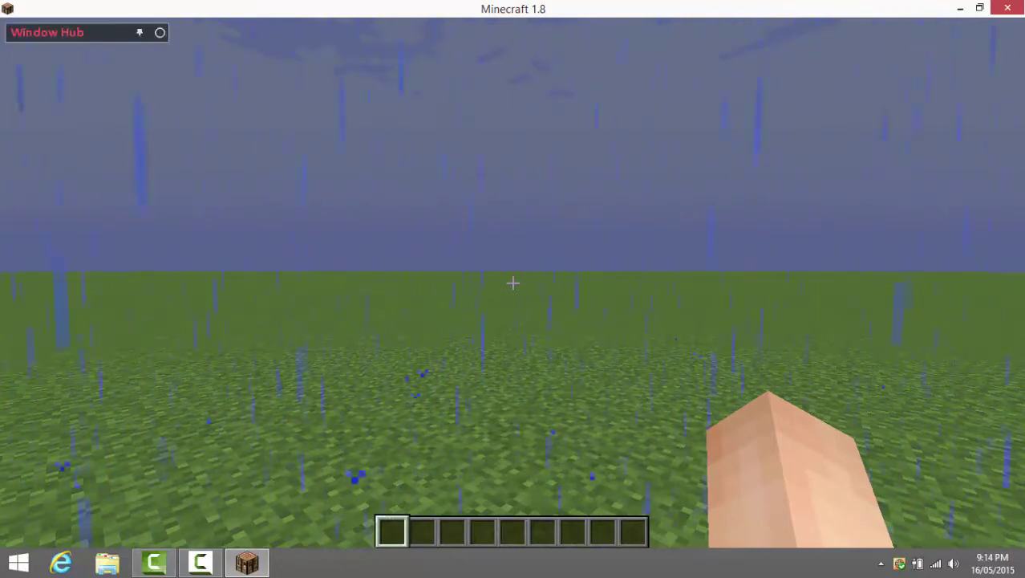
Pin the Window Hub so it stays on screen outside the GUI, and unpin it after reopening the GUI
click(138, 32)
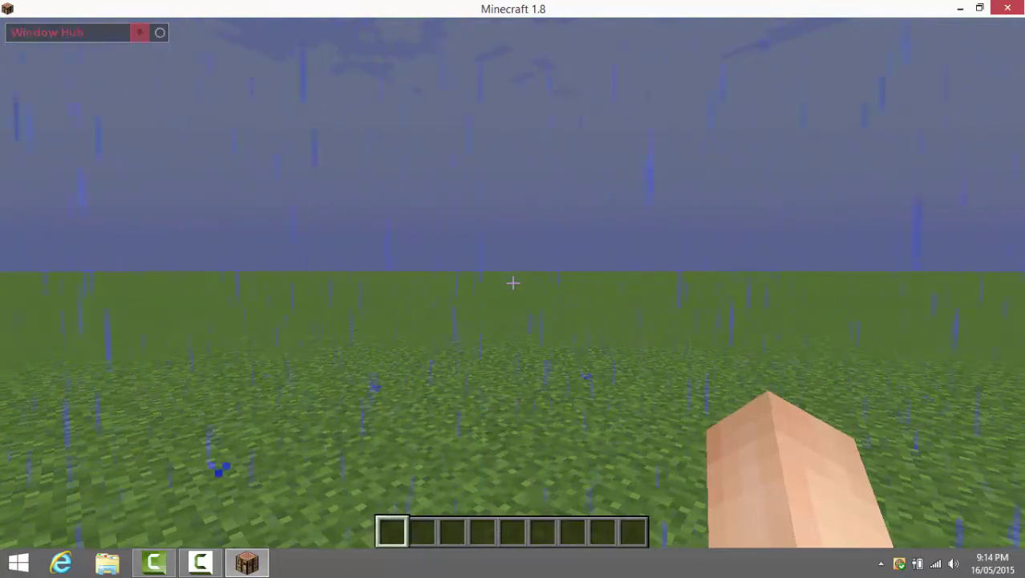
key(Shift_R)
click(142, 35)
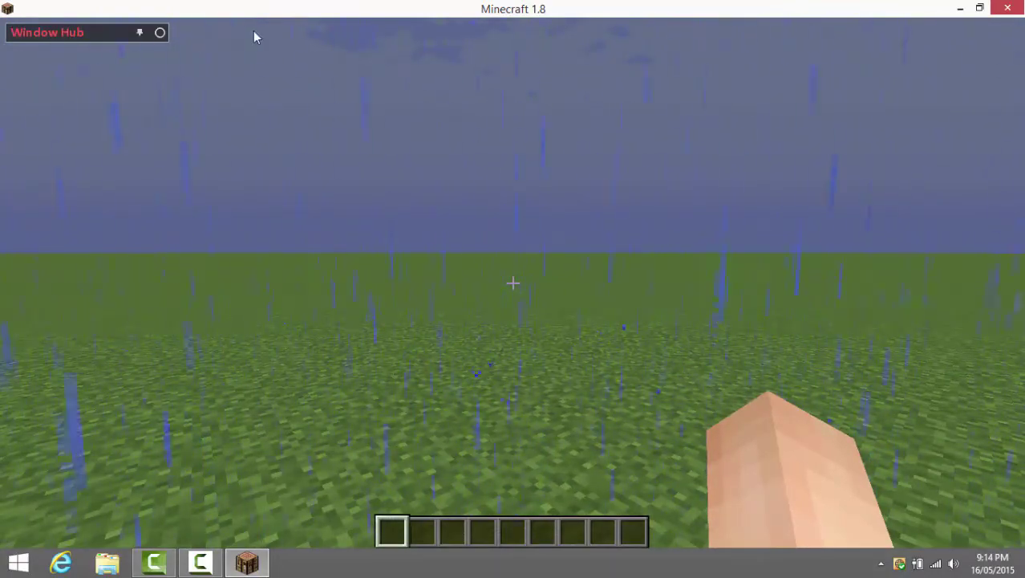
Expand the Window Hub and show the Combat, Misc, Movement, Player, Render, World and Theme windows
click(160, 34)
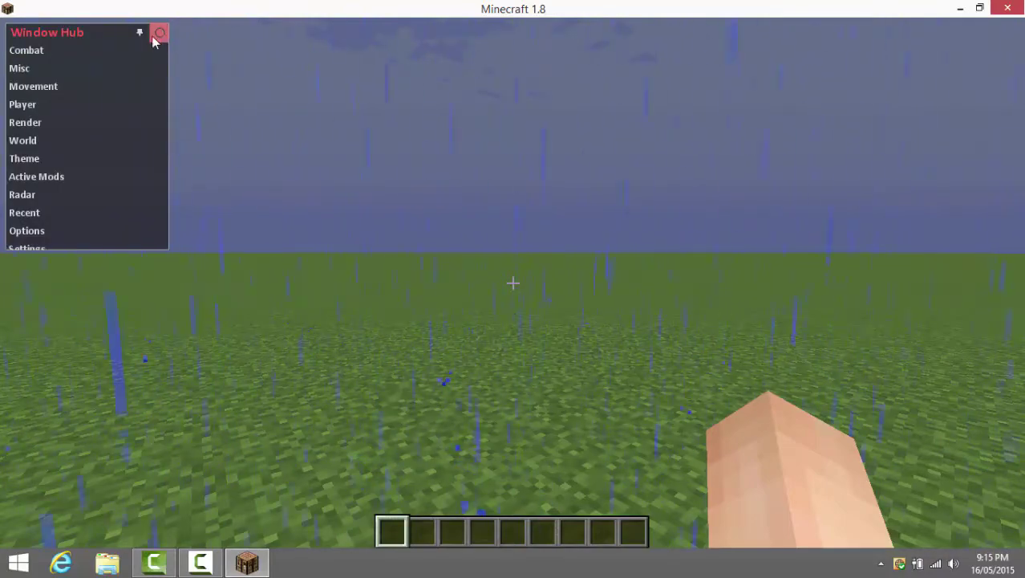
click(91, 52)
click(76, 69)
click(77, 86)
click(71, 105)
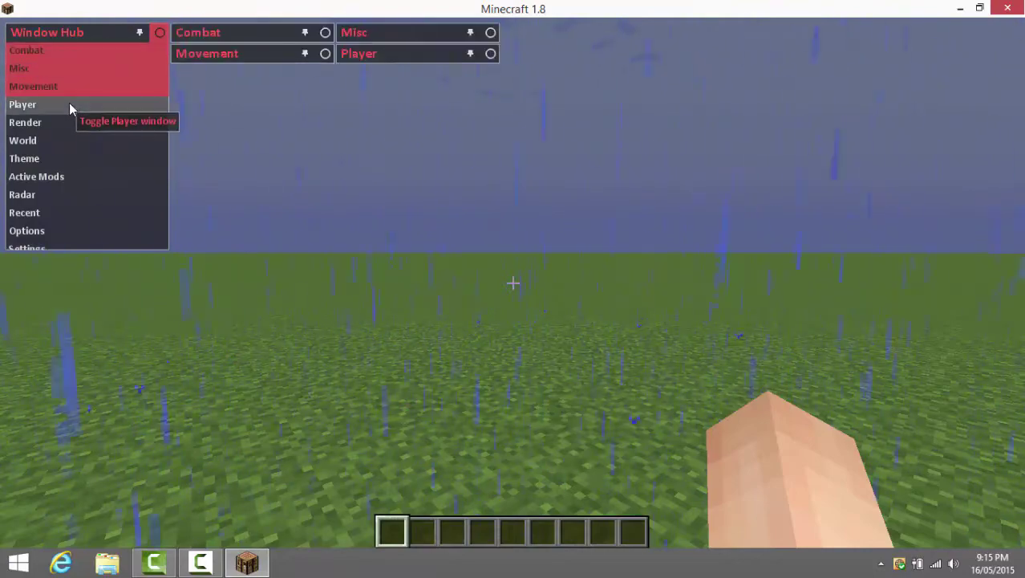
click(67, 126)
click(28, 142)
click(27, 159)
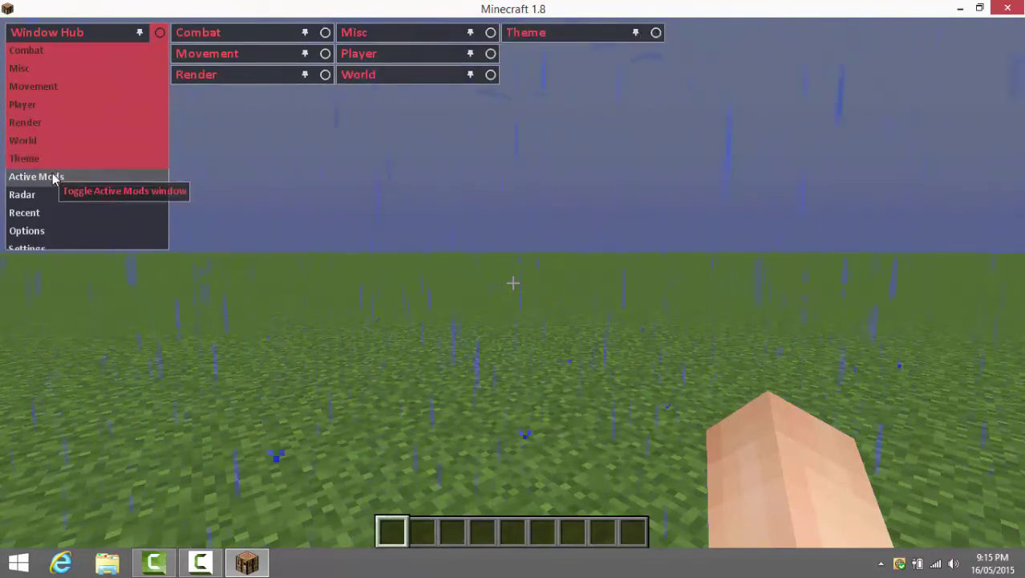
Show the Active Mods, Radar, Recent, Options, Settings and Tab GUI windows, and collapse the Window Hub
click(24, 176)
click(51, 198)
scroll(51, 193, down, 1)
click(51, 186)
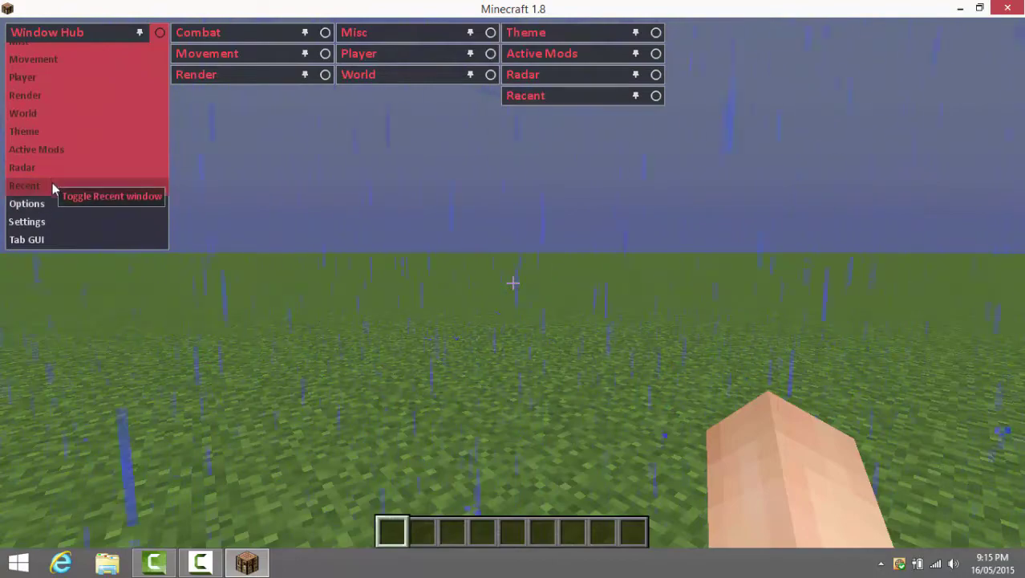
click(50, 204)
click(49, 220)
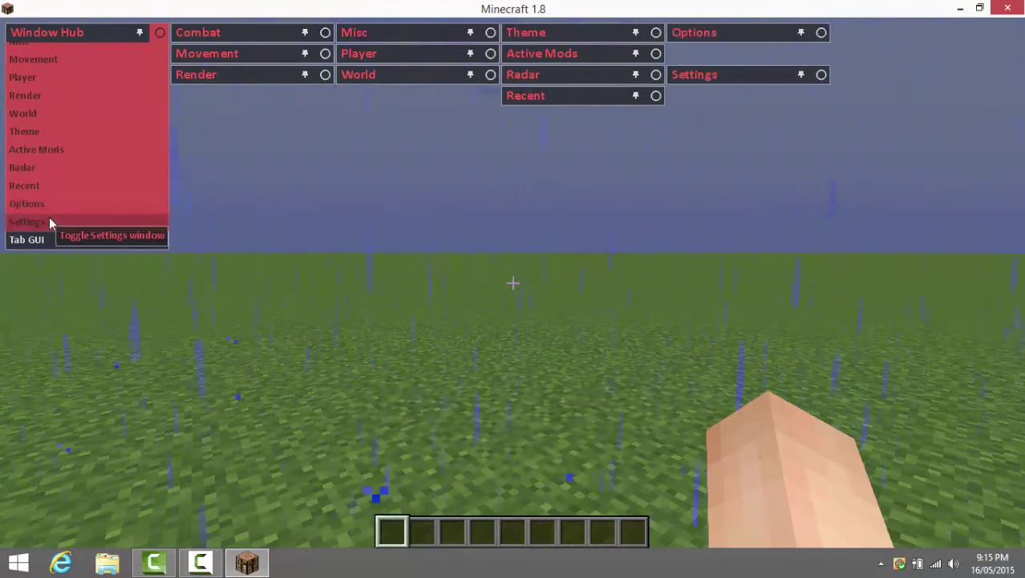
click(49, 238)
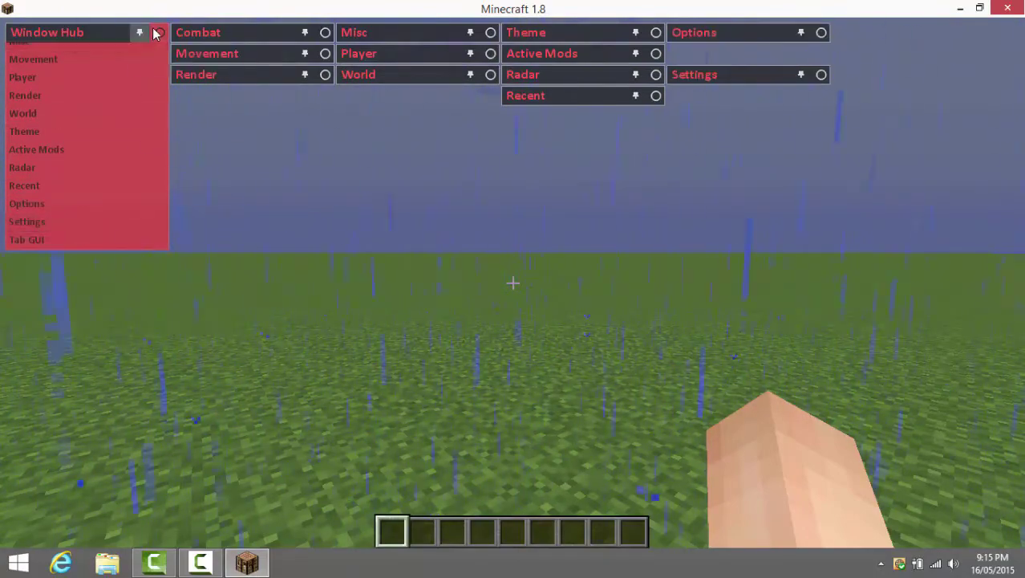
click(158, 32)
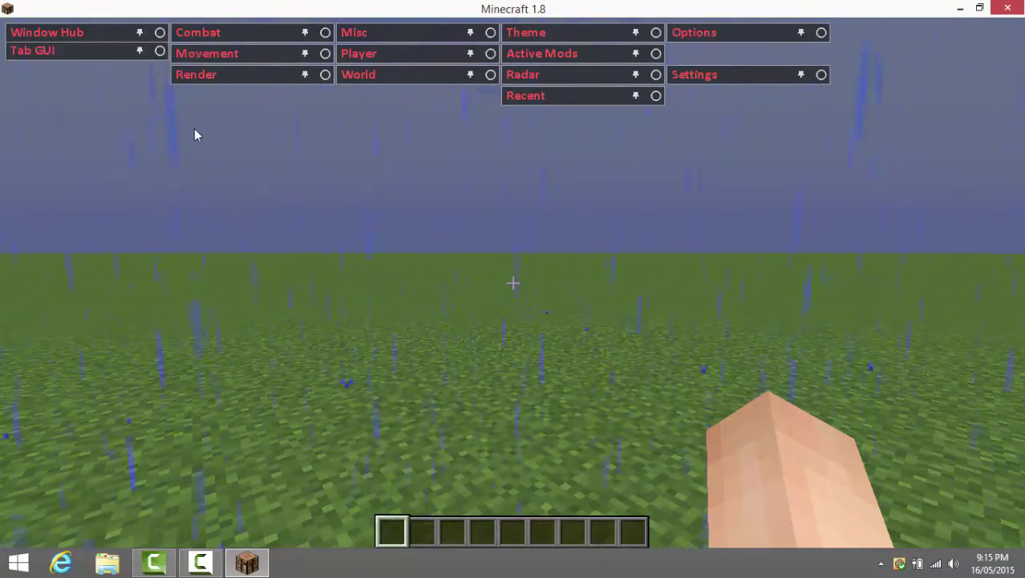
Expand the Combat window, look through its list of mods, and collapse it again
click(325, 33)
scroll(252, 117, down, 3)
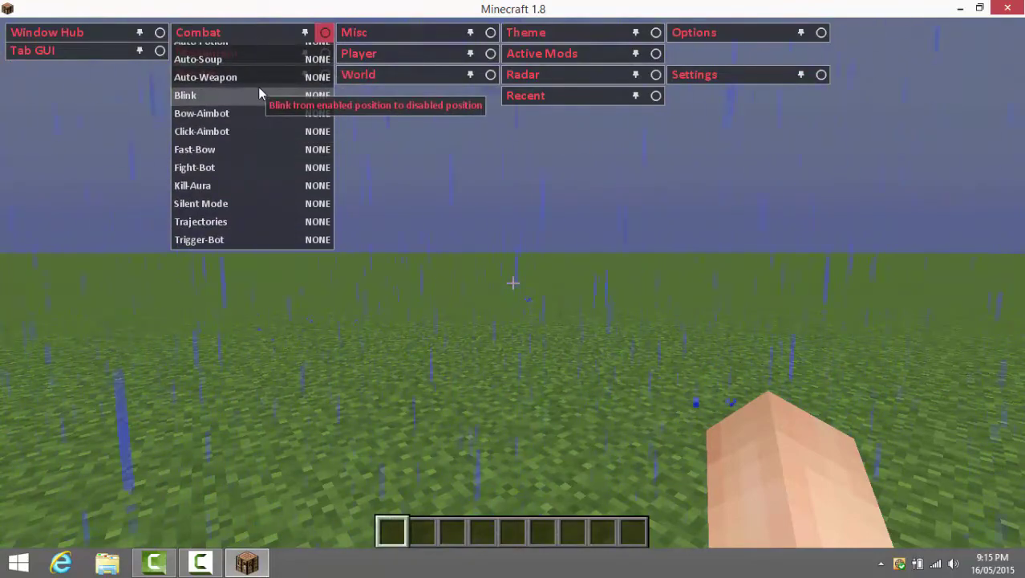
scroll(256, 90, up, 3)
click(325, 32)
Expand the Movement window, enable only the Flight mod, and return to the game
click(325, 53)
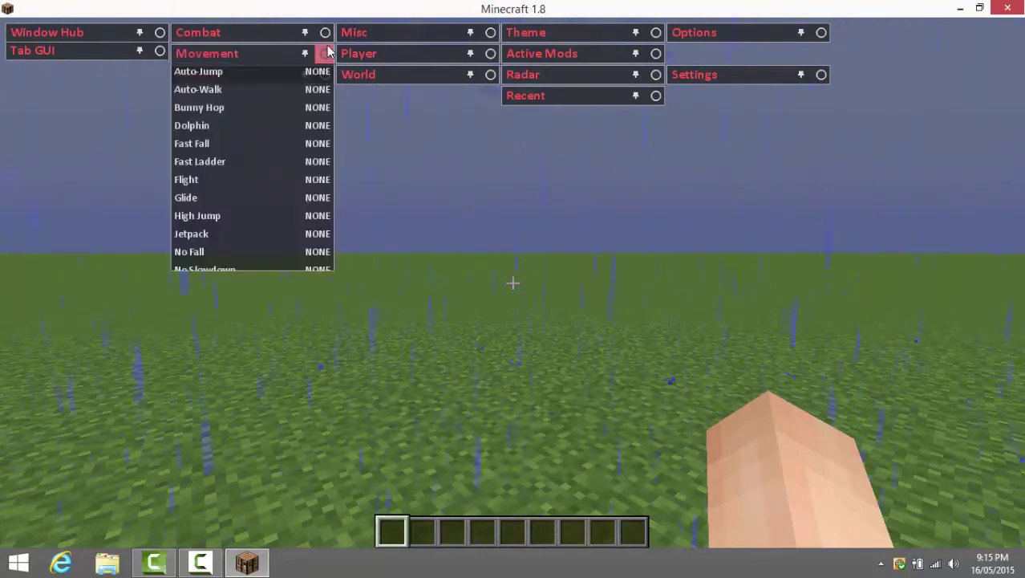
click(245, 163)
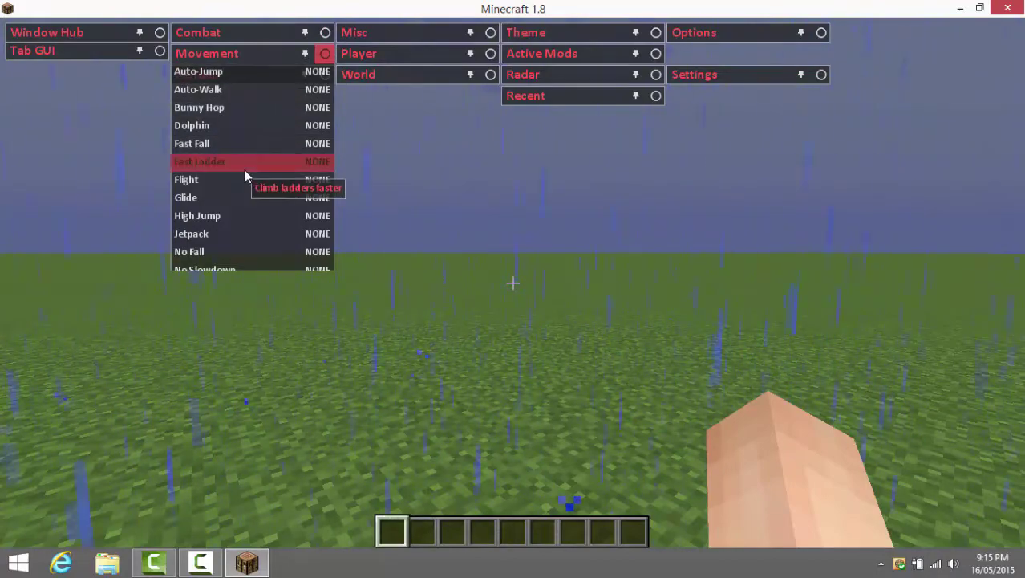
click(314, 183)
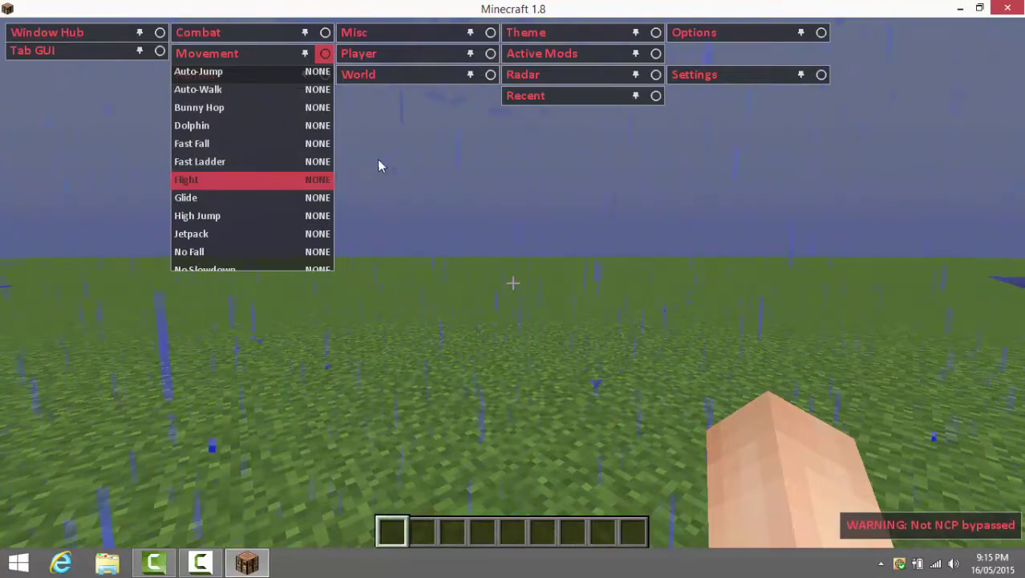
key(Escape)
Fly up and forward over the grass to test the Flight mod
key(space)
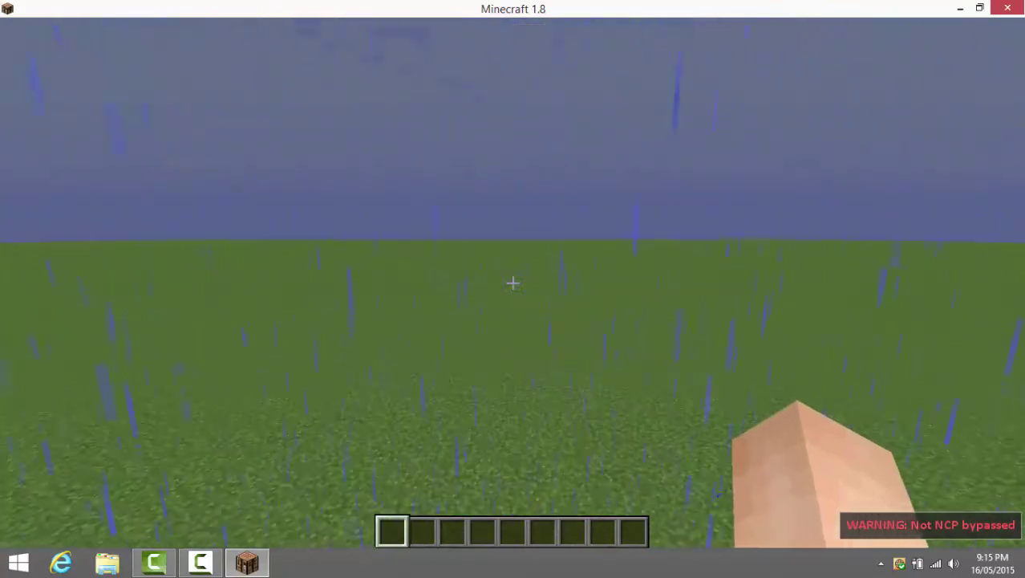
key(w)
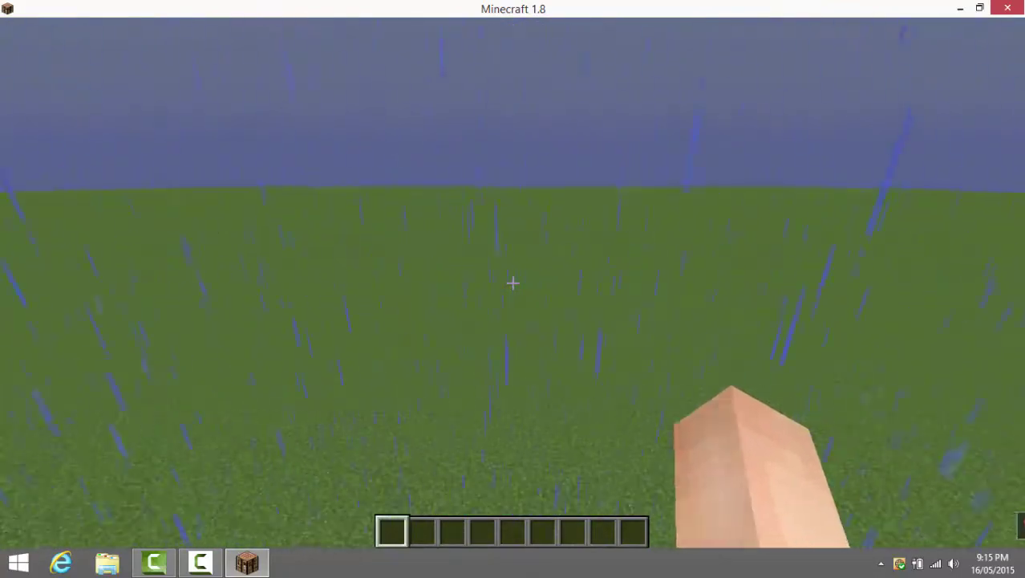
key(shift)
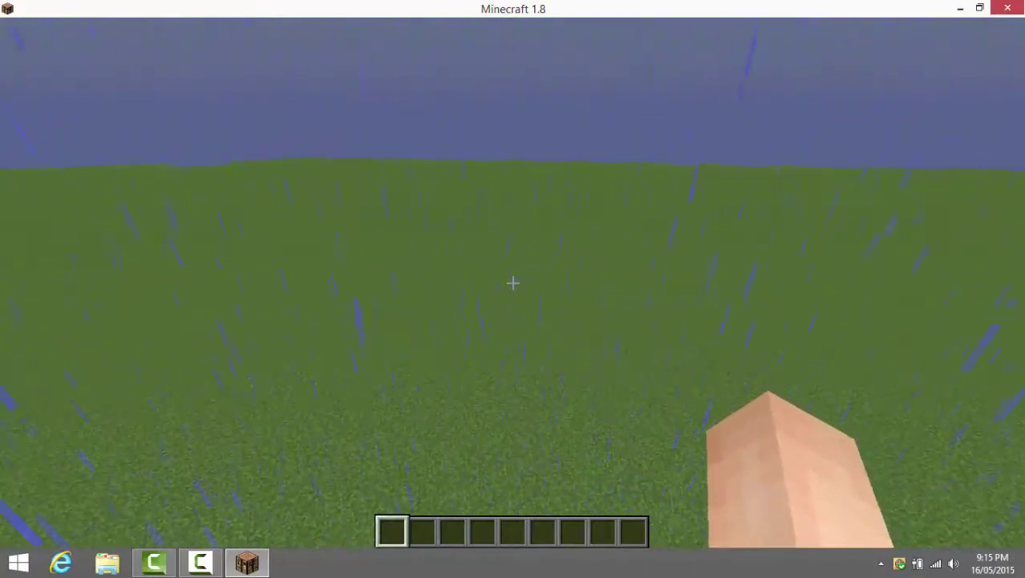
key(w)
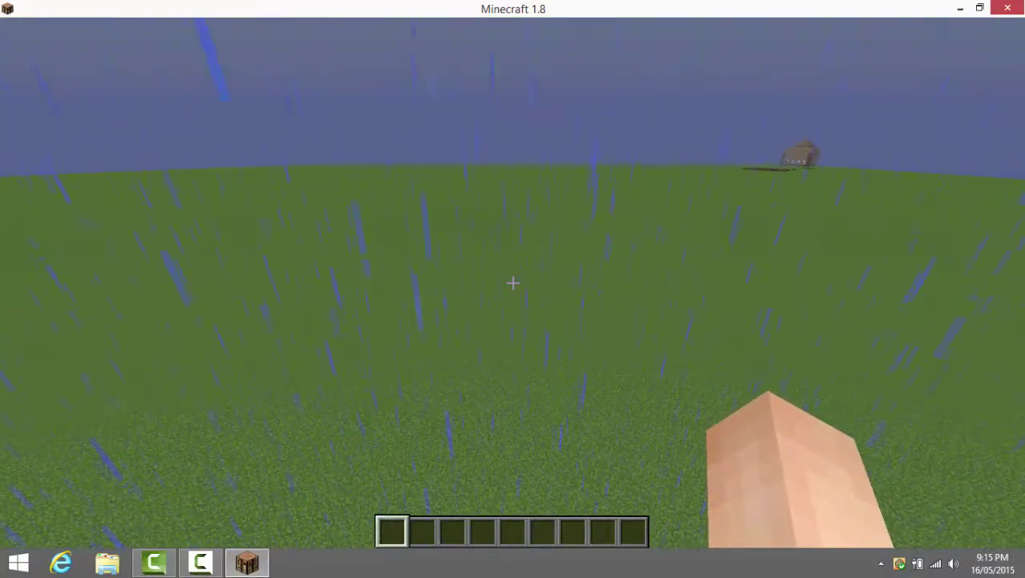
Reopen the Metro GUI, turn the Flight mod off, and return to the game
key(Escape)
key(Escape)
key(Shift_R)
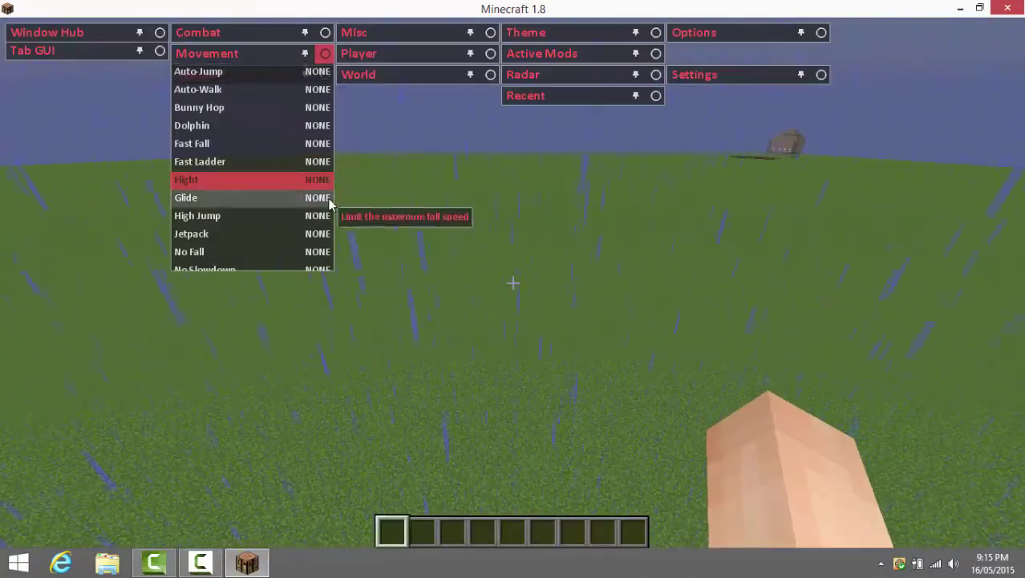
key(Escape)
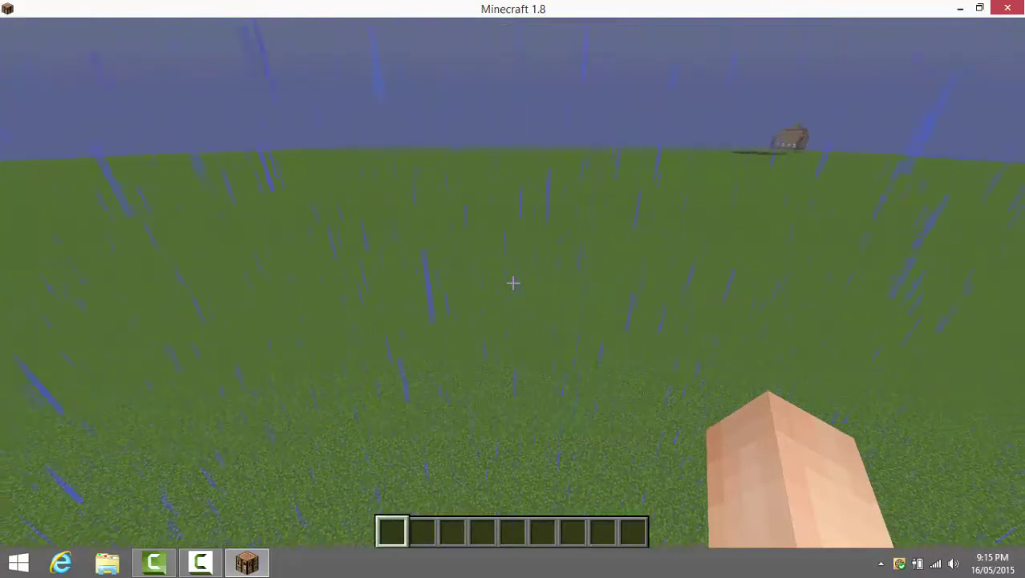
Switch to survival mode with the chat command /gamemode 0
key(Escape)
key(Escape)
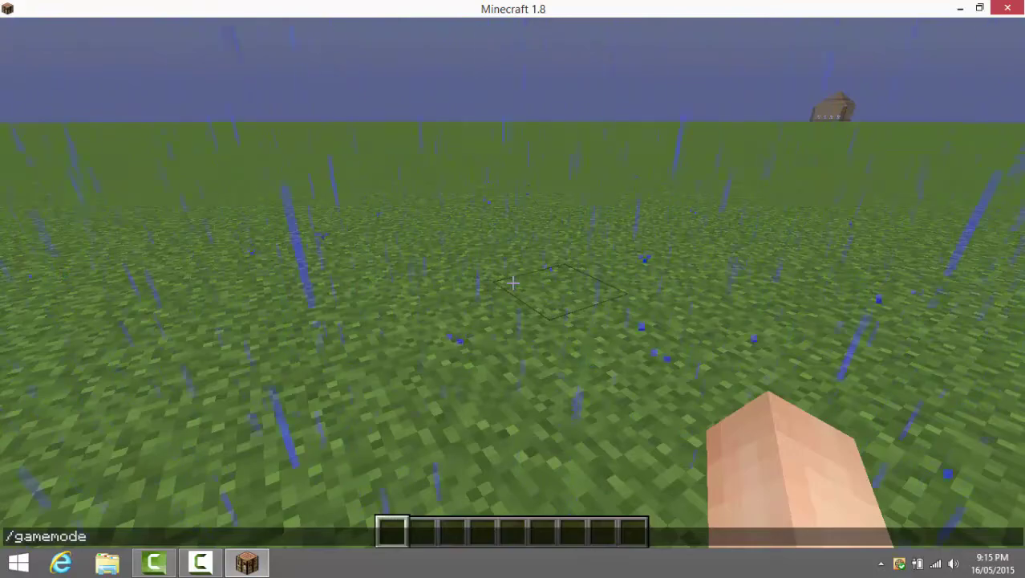
text(0)
key(Return)
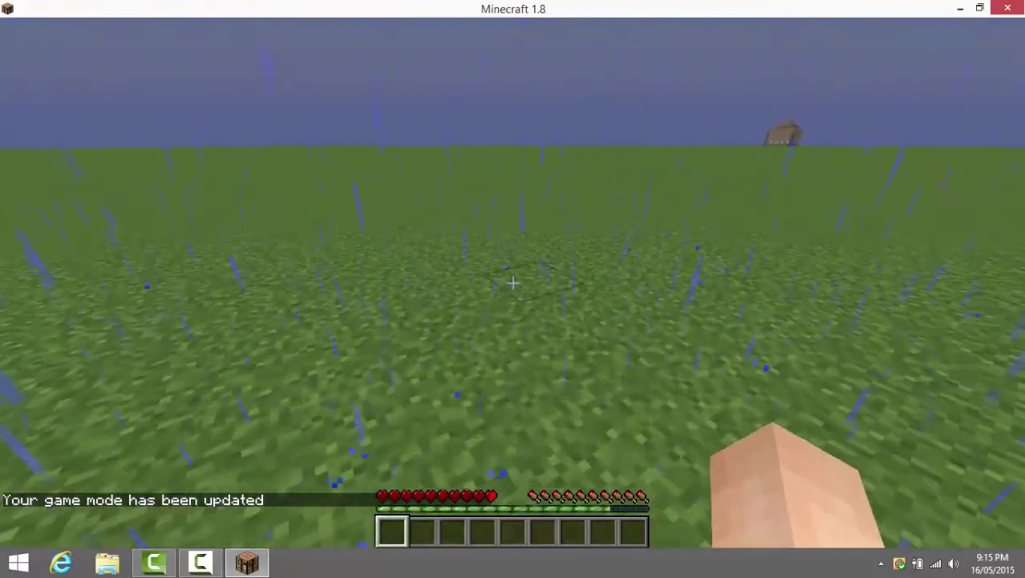
Enable Flight again in the Movement window and fly over the grass in survival mode
key(Shift_R)
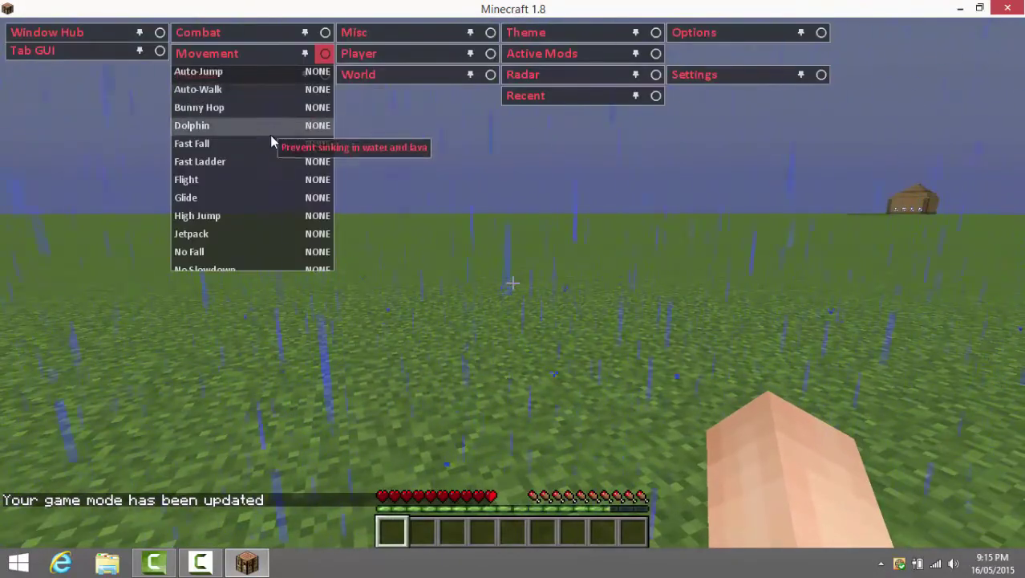
click(324, 181)
key(Escape)
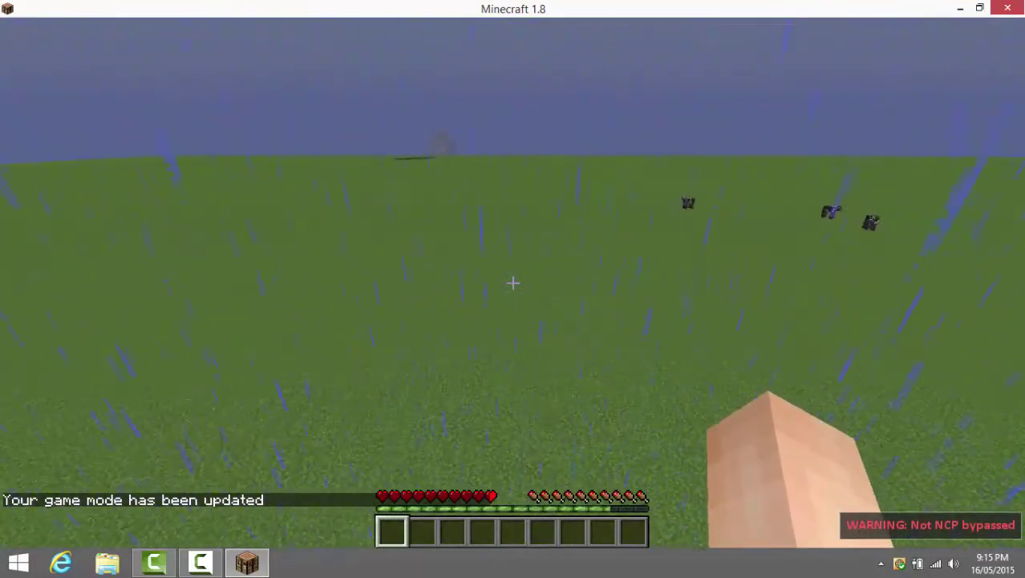
Disable Flight in the Movement window and collapse that window
key(Shift_R)
click(304, 189)
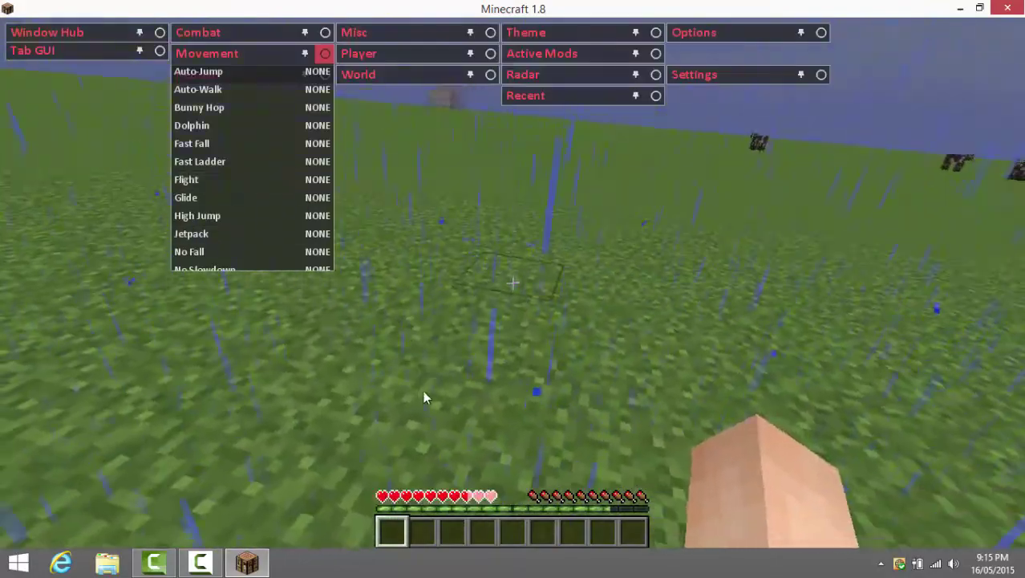
click(325, 54)
Expand the Window Hub and hide the Combat, Misc, Movement, Player, Render and World windows
click(159, 32)
click(111, 51)
click(109, 68)
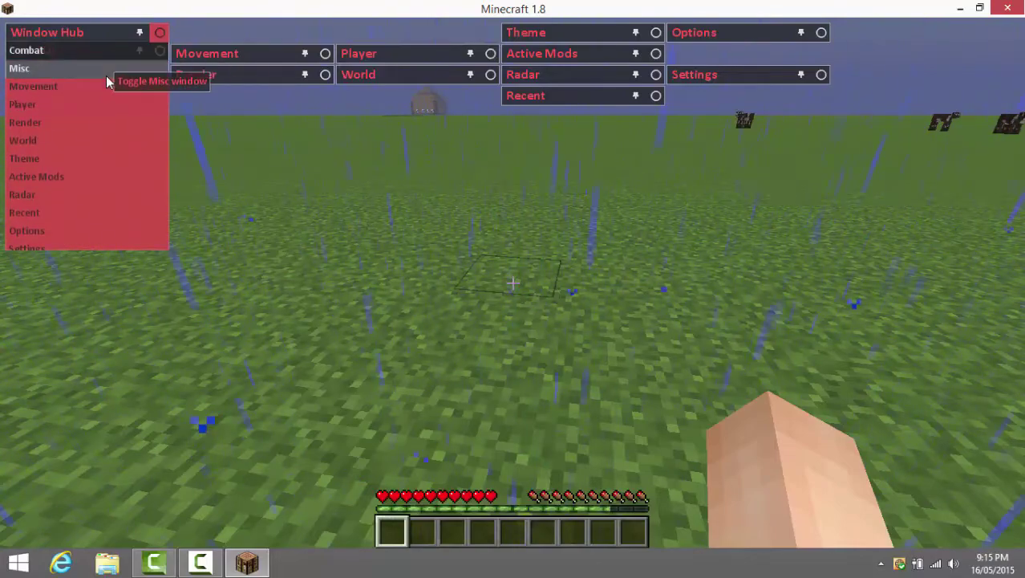
click(108, 86)
click(106, 104)
click(101, 122)
click(99, 141)
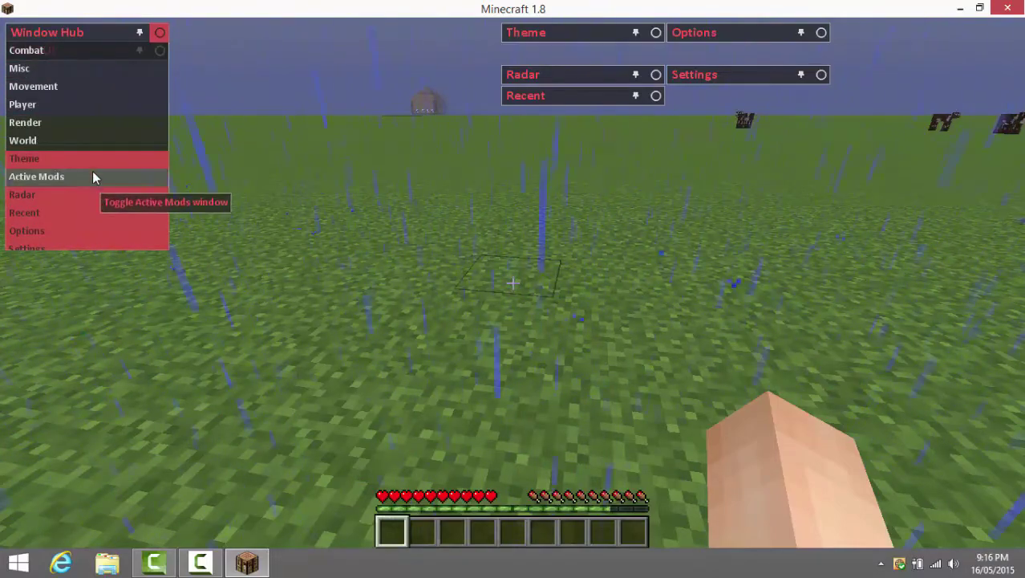
Hide the Theme, Active Mods, Radar, Recent, Options, Settings and Tab GUI windows, and collapse the Window Hub
click(92, 166)
click(96, 196)
click(91, 211)
scroll(80, 210, down, 1)
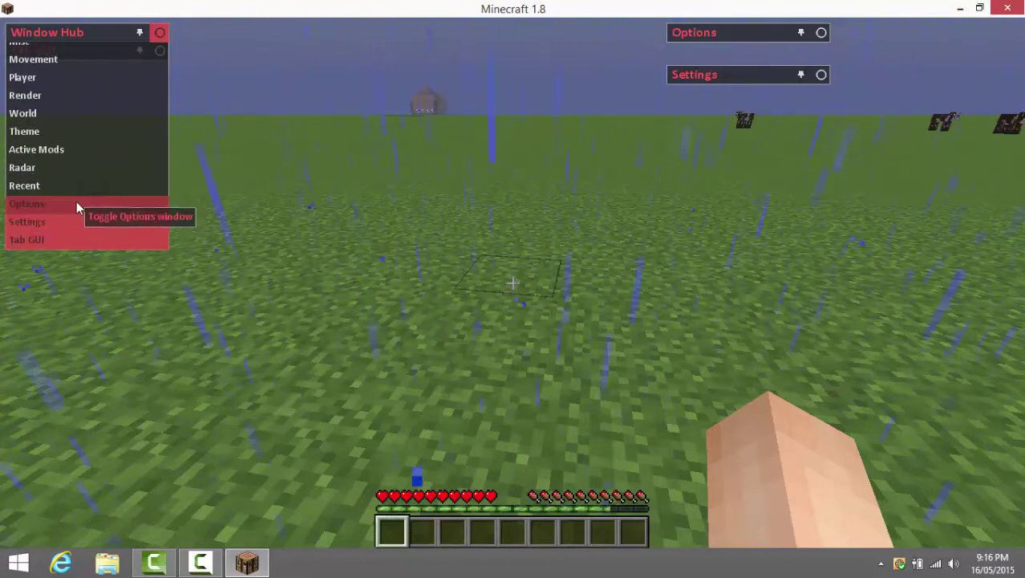
click(76, 203)
click(76, 228)
click(80, 238)
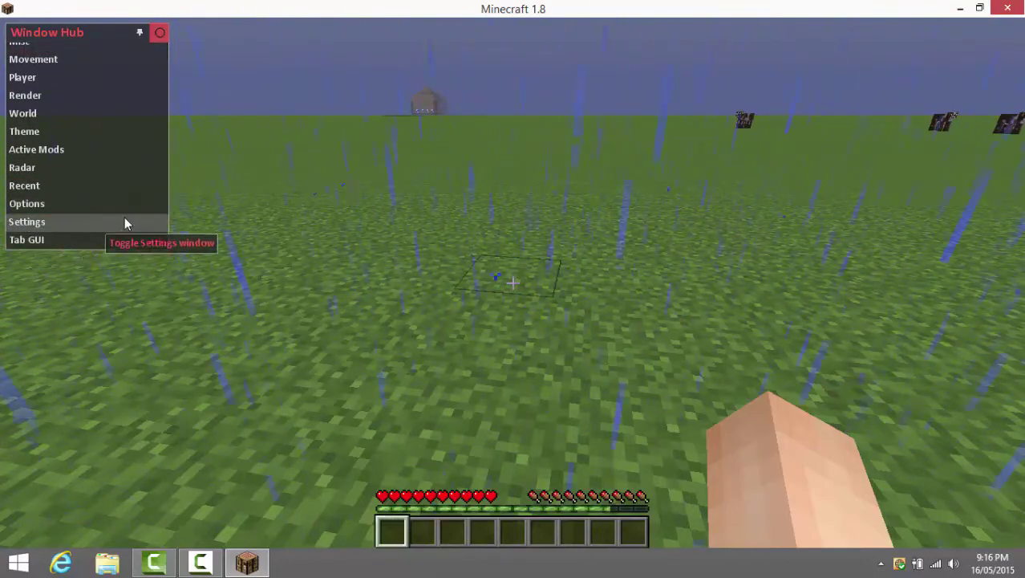
click(155, 36)
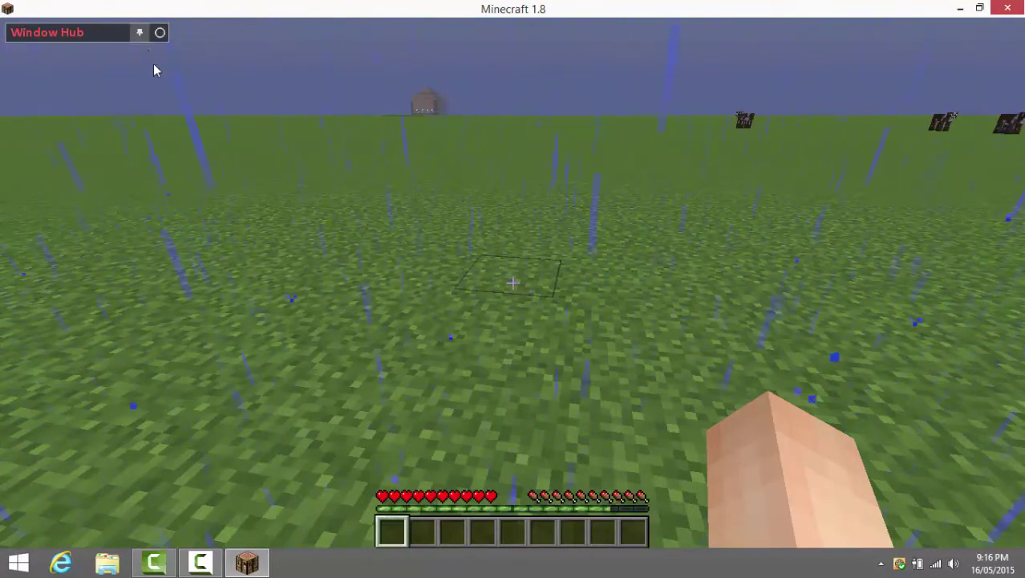
Close the Metro GUI and switch the game mode back to creative
key(Escape)
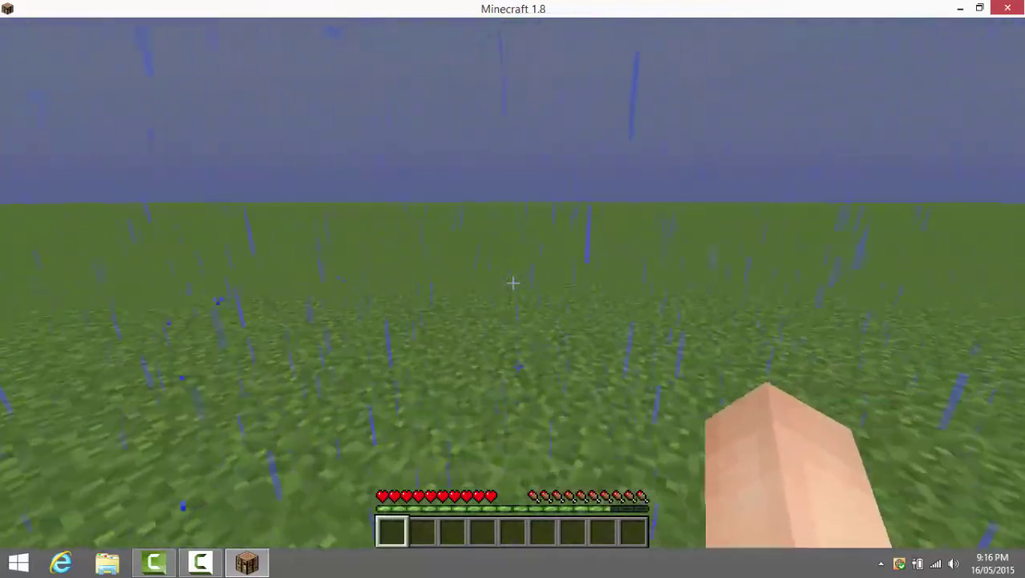
key(Shift_R)
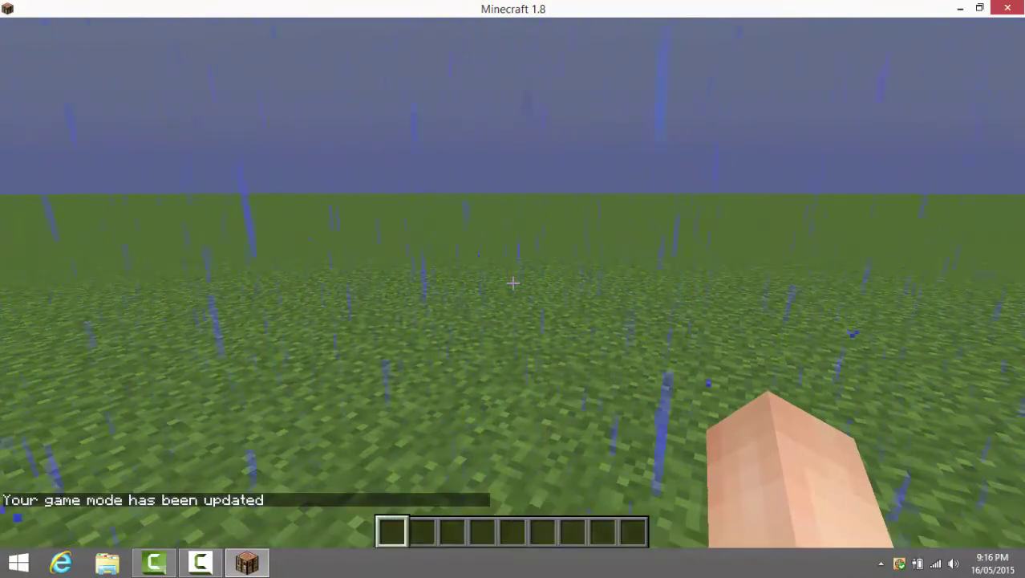
key(e)
key(e)
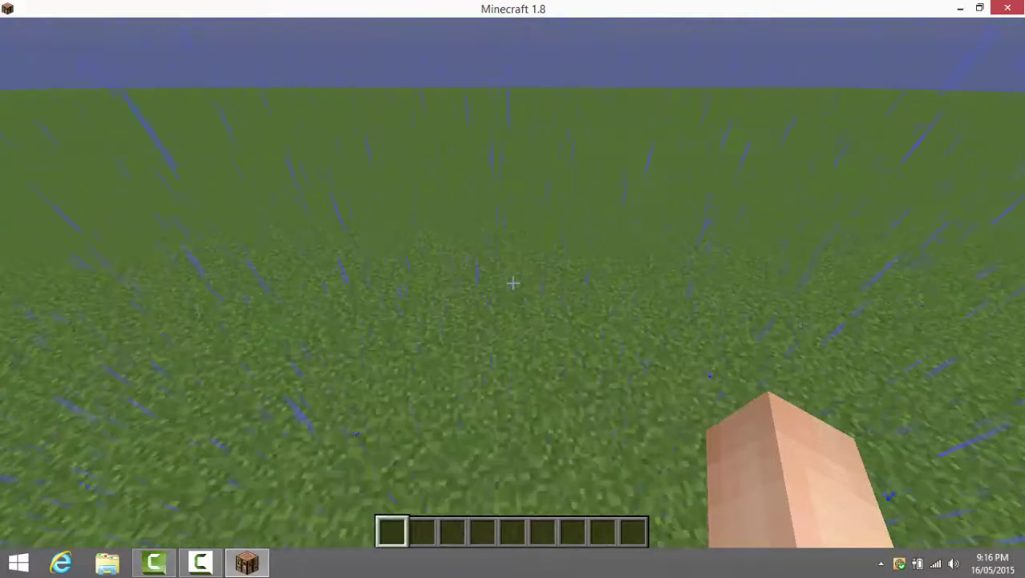
Save the world and quit to the title screen
key(Escape)
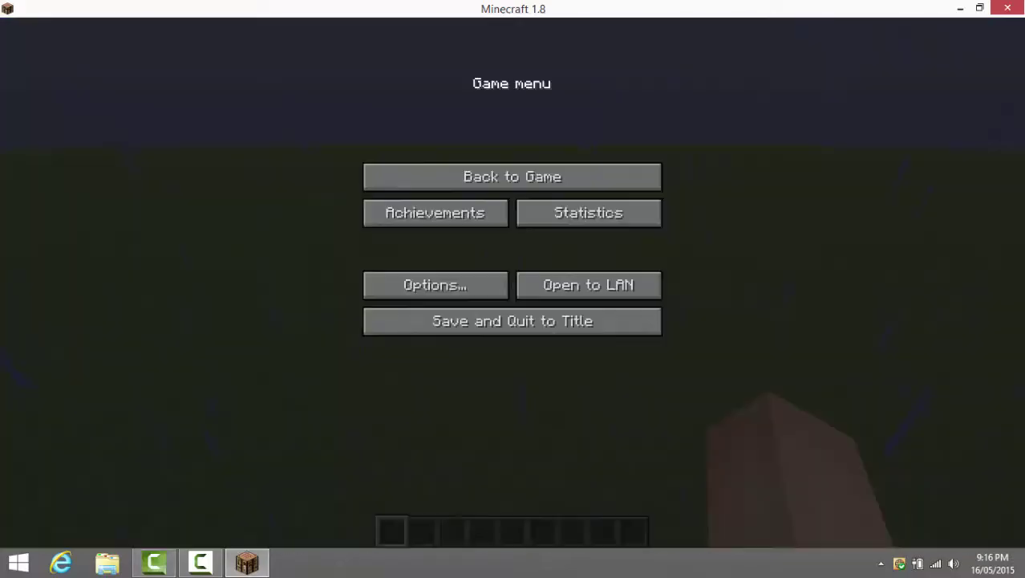
click(523, 321)
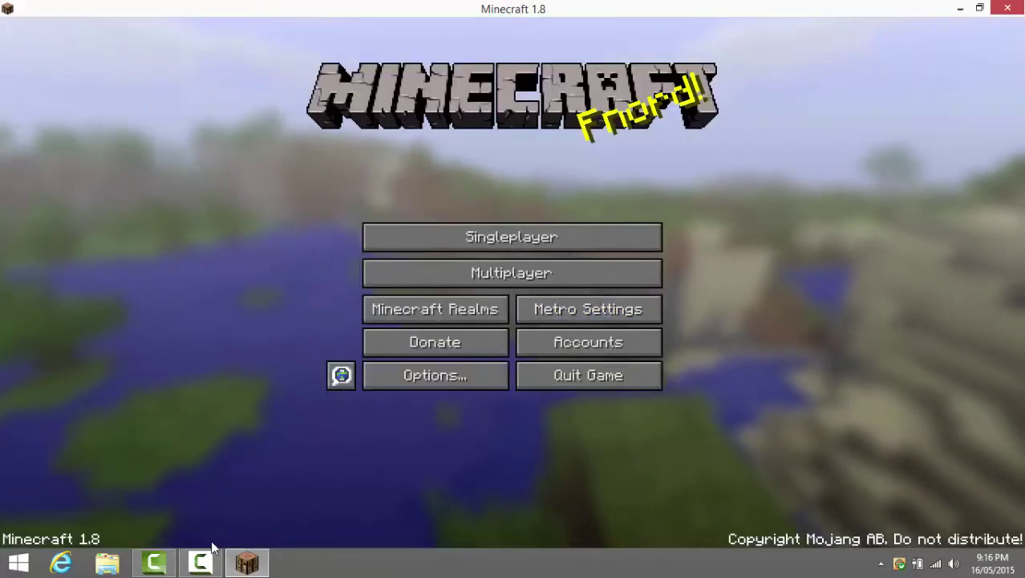